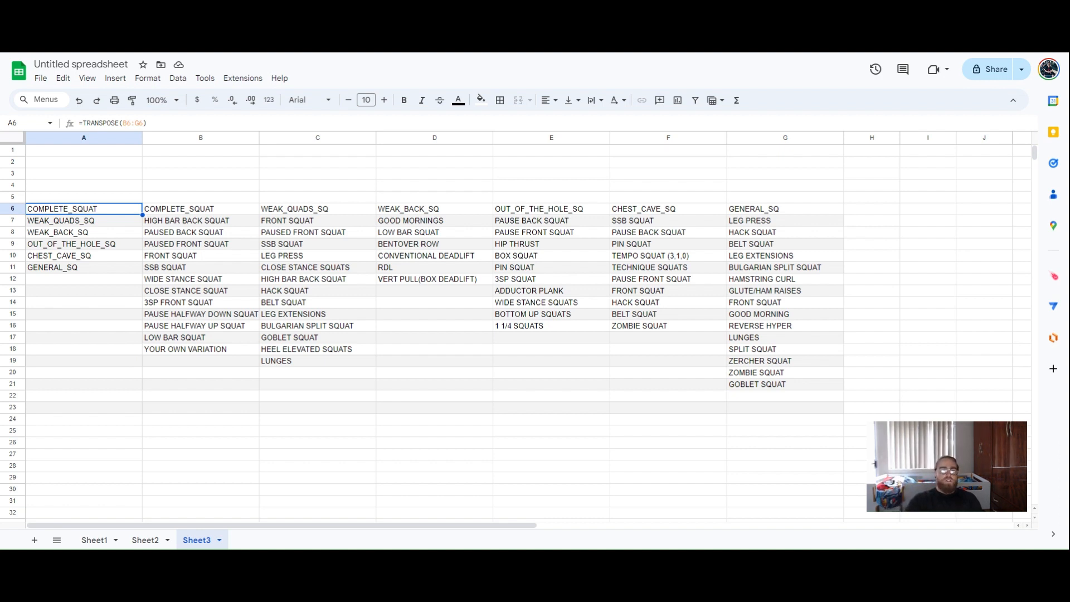
Step: Review the squat exercise table B6:G23 and each category header in row 6, from COMPLETE_SQUAT to GENERAL_SQ
{"action": "mouse_move", "coordinate": [211, 212]}
{"action": "left_mouse_down"}
{"action": "mouse_move", "coordinate": [557, 256]}
{"action": "mouse_move", "coordinate": [857, 427]}
{"action": "mouse_move", "coordinate": [807, 411]}
{"action": "left_mouse_up"}
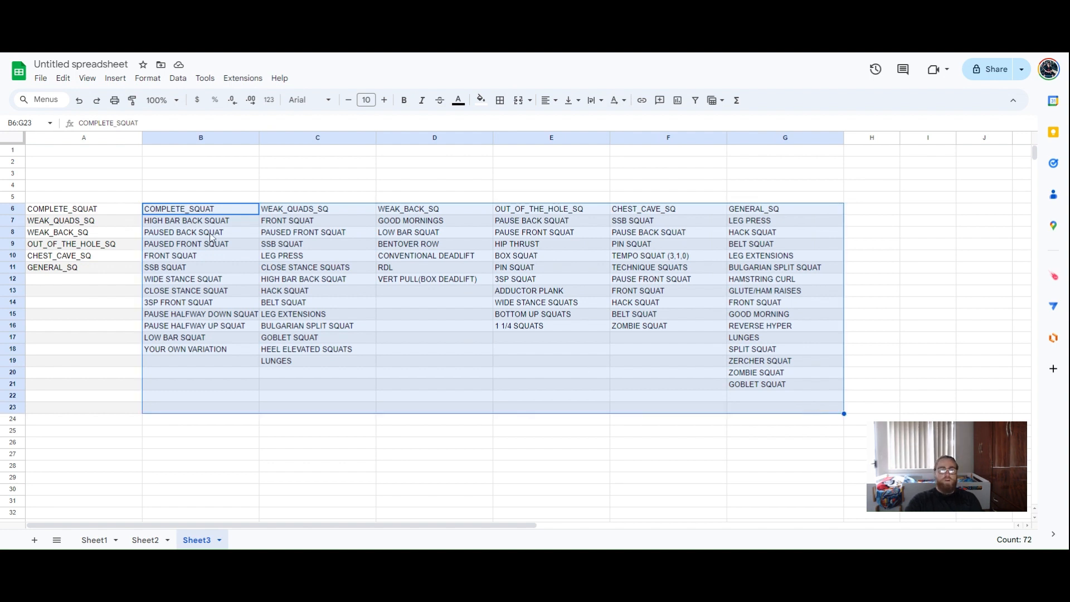
{"action": "left_click_drag", "start_coordinate": [196, 217], "coordinate": [788, 213]}
{"action": "left_click", "coordinate": [788, 213]}
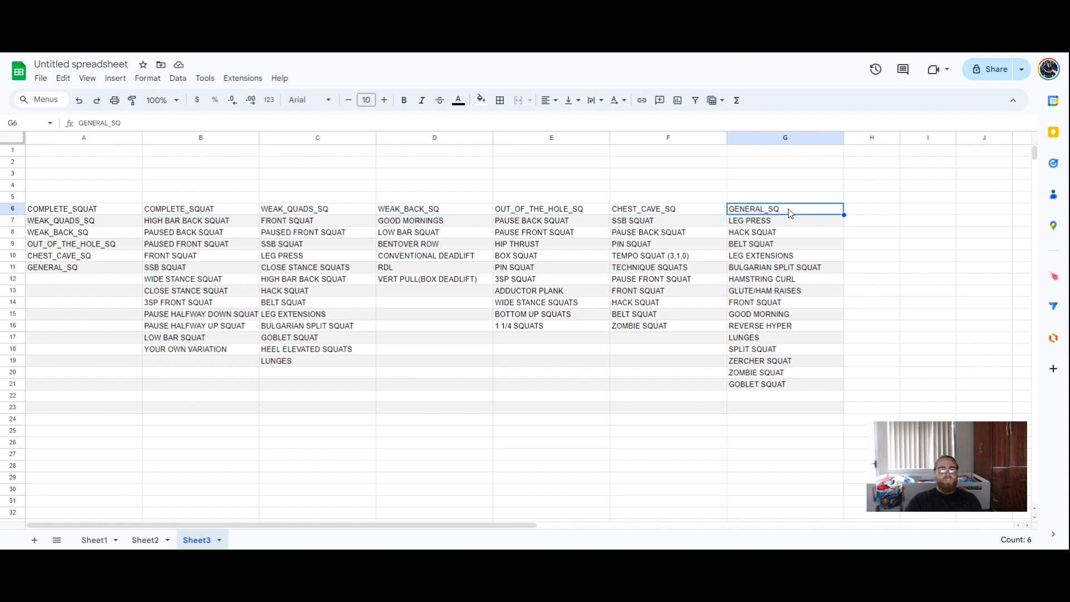
{"action": "left_click", "coordinate": [176, 215]}
{"action": "left_click", "coordinate": [286, 214]}
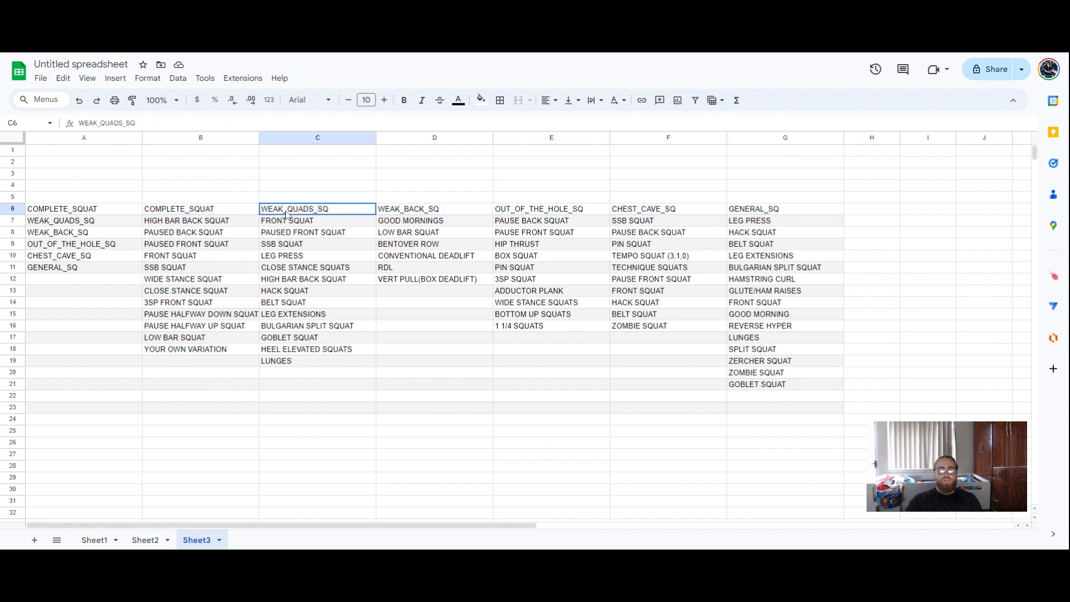
{"action": "left_click", "coordinate": [418, 210]}
{"action": "left_click", "coordinate": [511, 215]}
{"action": "left_click", "coordinate": [657, 212]}
{"action": "left_click", "coordinate": [745, 210]}
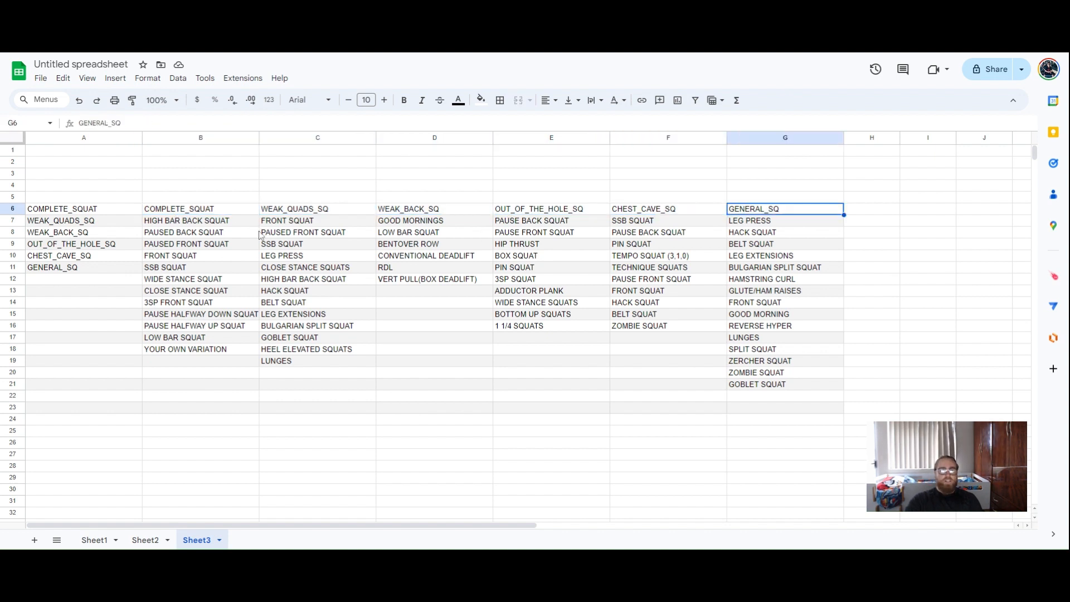
Step: Examine the exercise list beneath each category header in columns B through G
{"action": "left_click_drag", "start_coordinate": [209, 222], "coordinate": [227, 399]}
{"action": "left_click_drag", "start_coordinate": [324, 219], "coordinate": [335, 395]}
{"action": "left_click_drag", "start_coordinate": [439, 212], "coordinate": [481, 411]}
{"action": "left_click", "coordinate": [574, 398]}
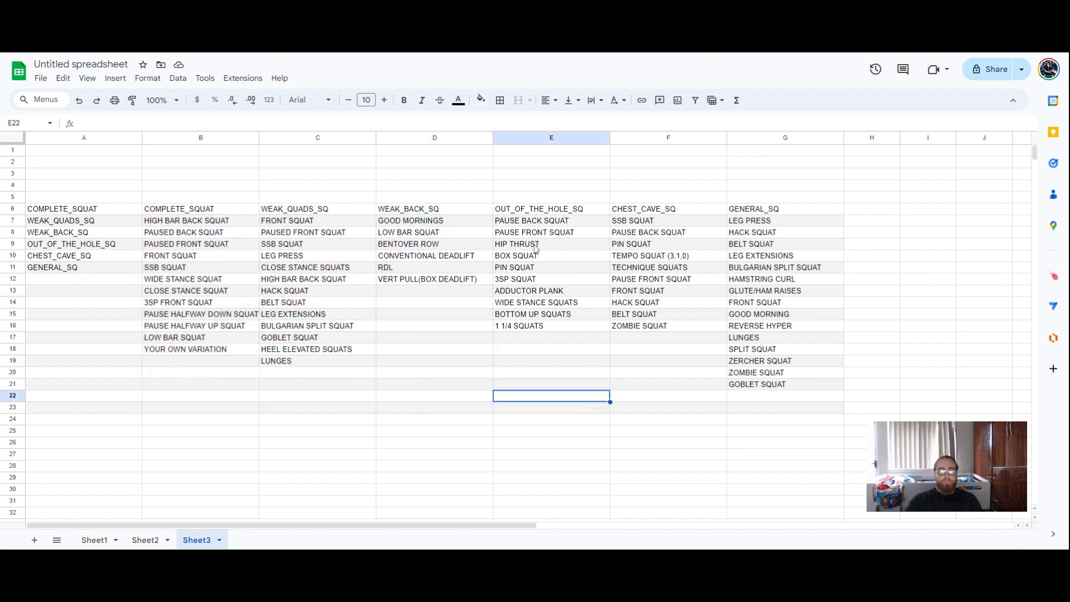
{"action": "left_click_drag", "start_coordinate": [541, 223], "coordinate": [559, 380]}
{"action": "left_click_drag", "start_coordinate": [642, 225], "coordinate": [659, 411]}
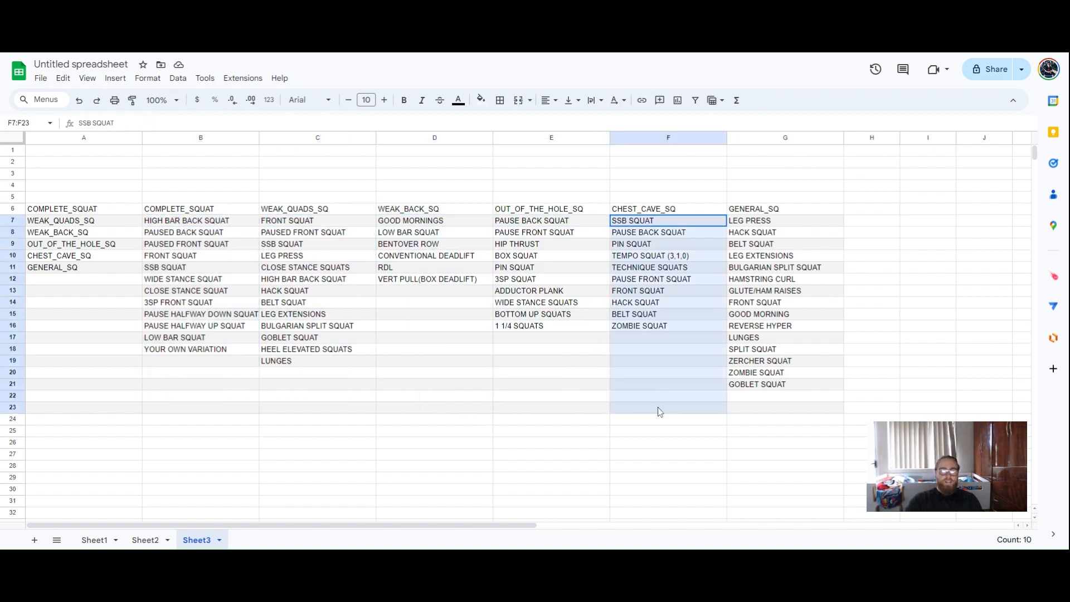
{"action": "left_click_drag", "start_coordinate": [759, 223], "coordinate": [783, 412]}
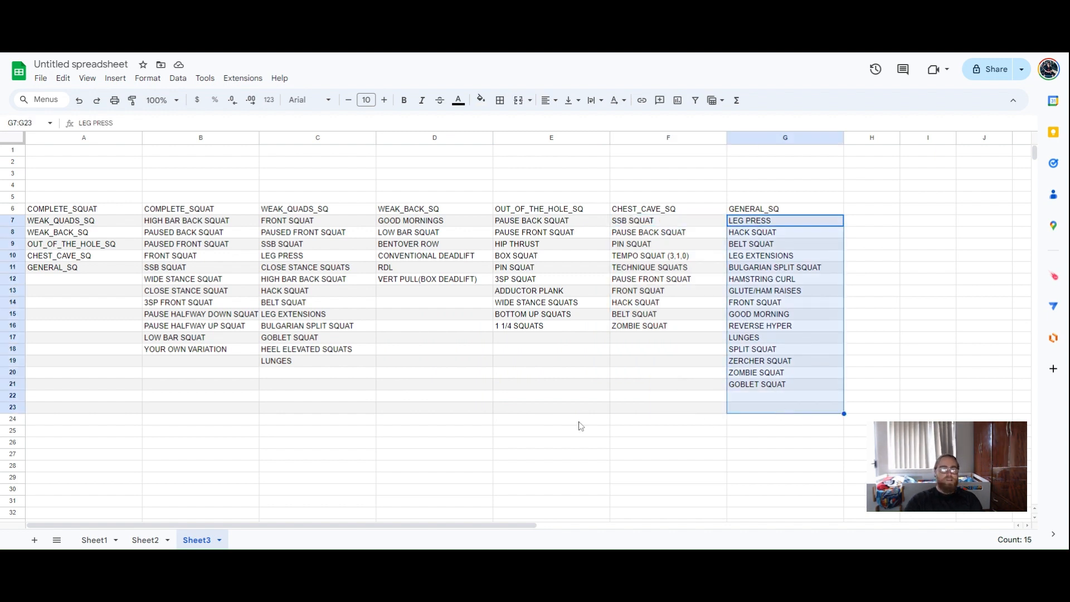
{"action": "left_click", "coordinate": [409, 403]}
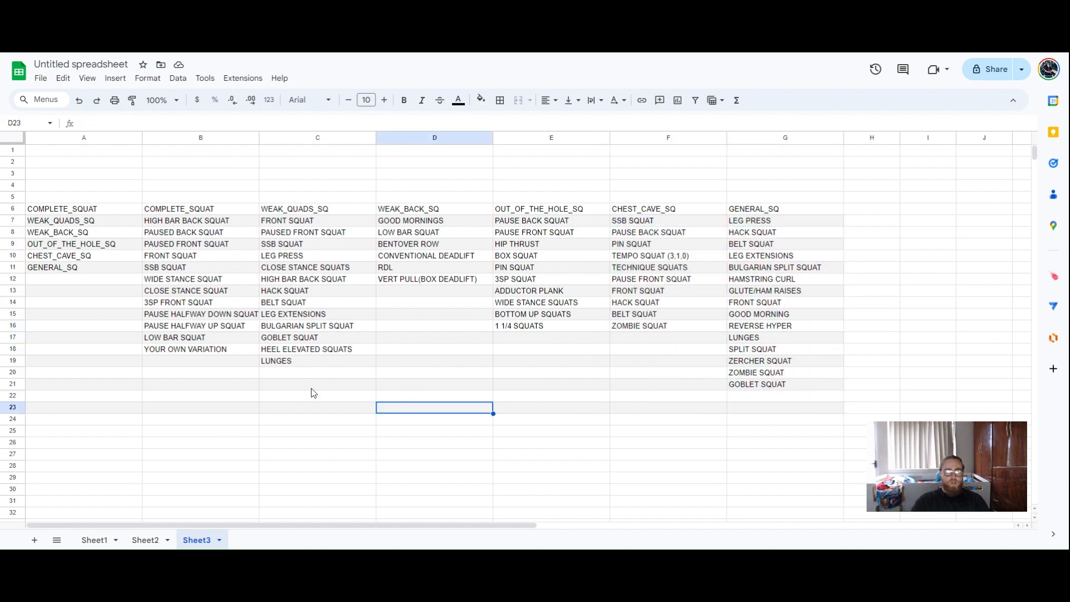
{"action": "left_click", "coordinate": [175, 178]}
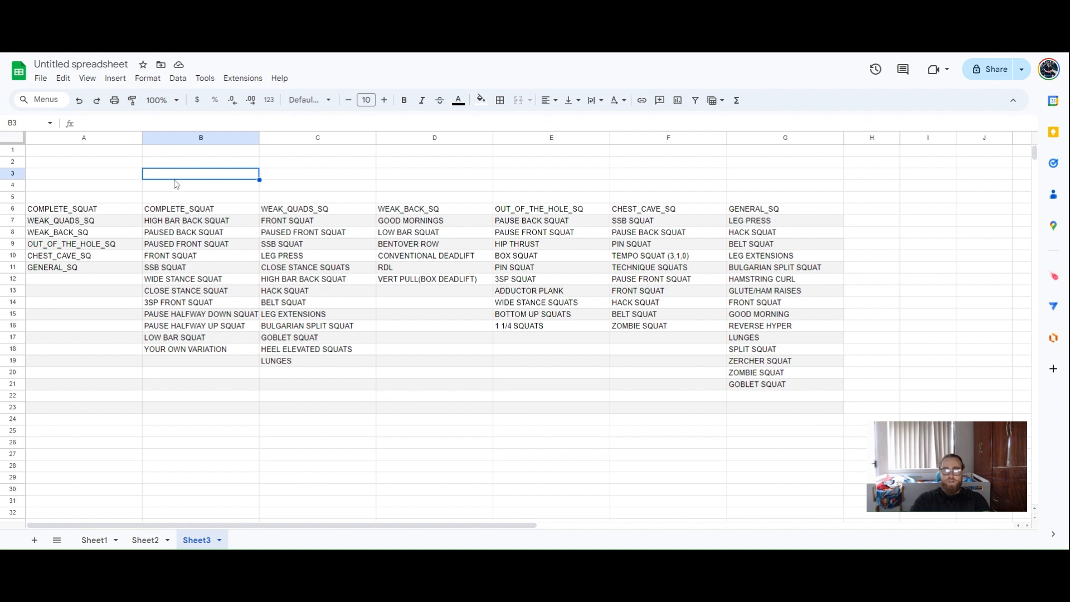
{"action": "right_click", "coordinate": [190, 177]}
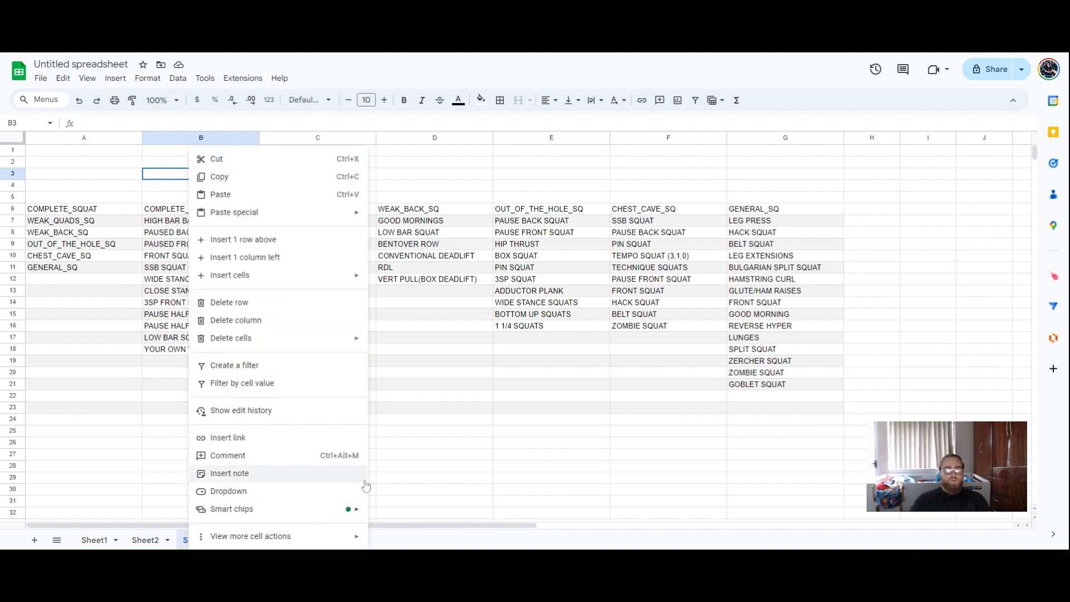
{"action": "left_click", "coordinate": [97, 329]}
Step: Insert one column before column A and move the transposed category list from B6:B11 to A6:A11
{"action": "right_click", "coordinate": [95, 141]}
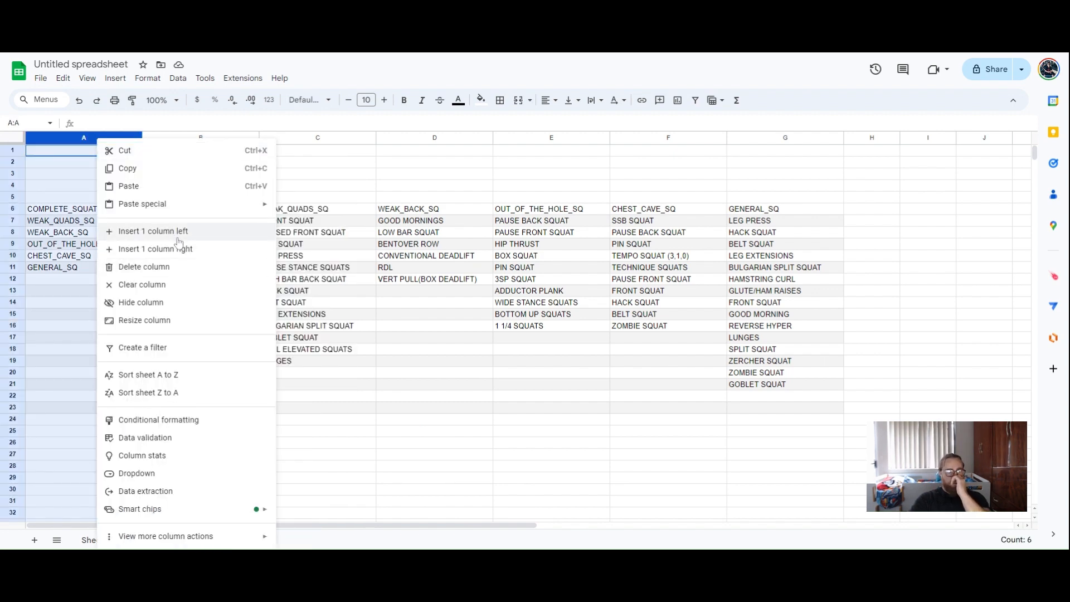
{"action": "left_click", "coordinate": [178, 232]}
{"action": "left_click", "coordinate": [106, 219]}
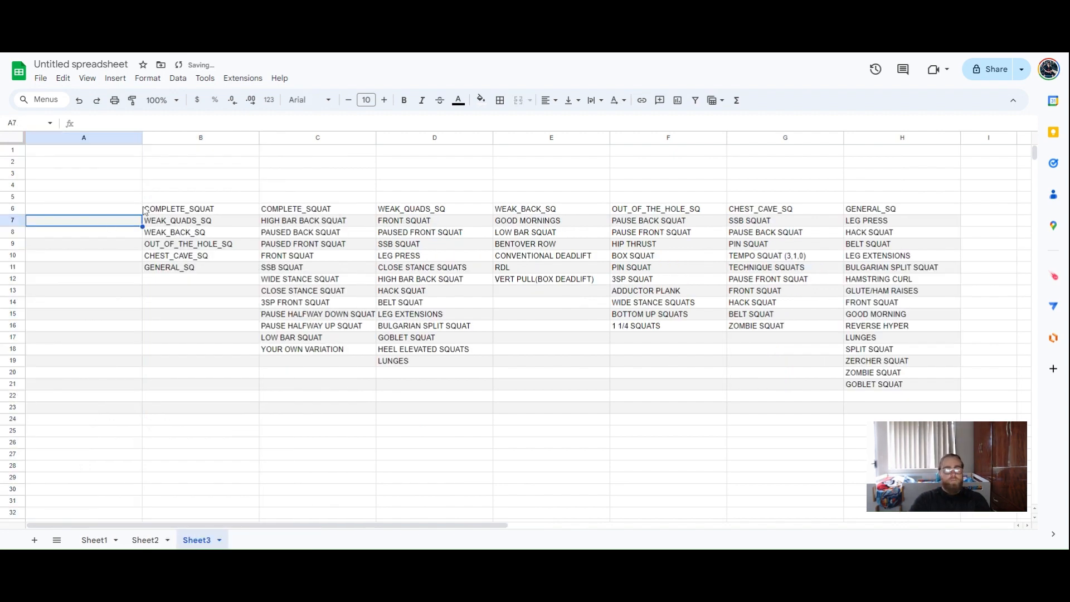
{"action": "left_click_drag", "start_coordinate": [161, 210], "coordinate": [181, 276]}
{"action": "left_click_drag", "start_coordinate": [189, 204], "coordinate": [95, 208]}
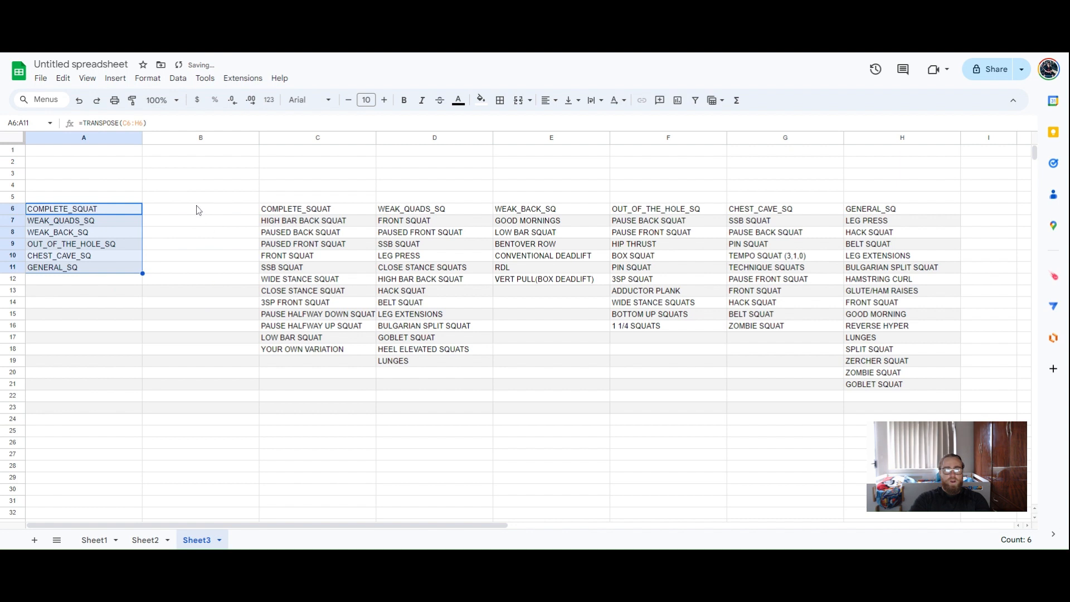
Step: Start a new named range from the header in C6 and name it COMPLETE_SQUAT
{"action": "left_click", "coordinate": [275, 212]}
{"action": "right_click", "coordinate": [308, 210]}
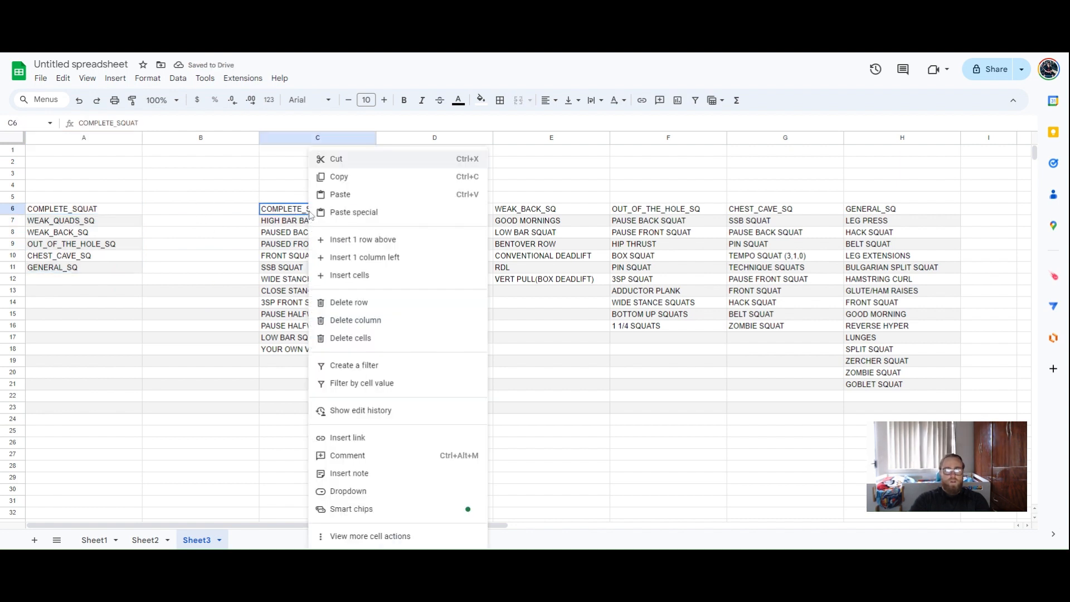
{"action": "mouse_move", "coordinate": [390, 536]}
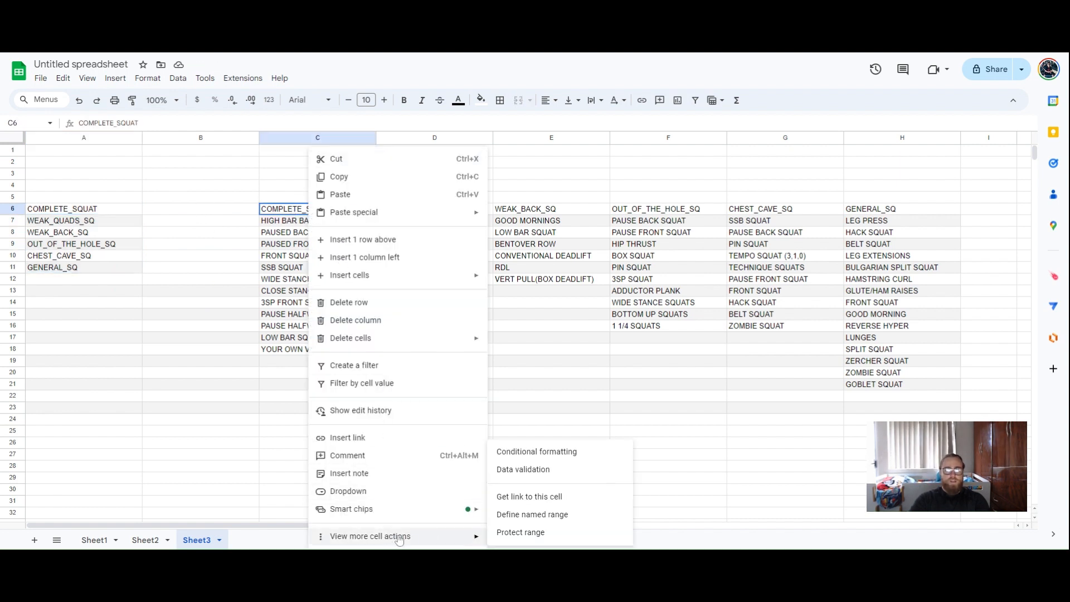
{"action": "left_click", "coordinate": [561, 520]}
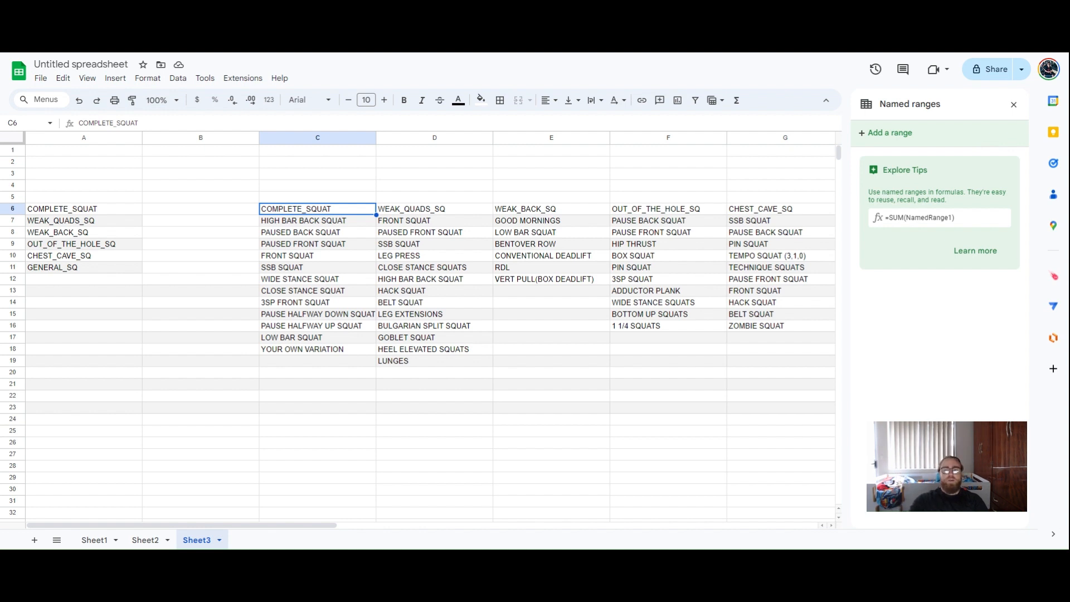
{"action": "left_click", "coordinate": [979, 139]}
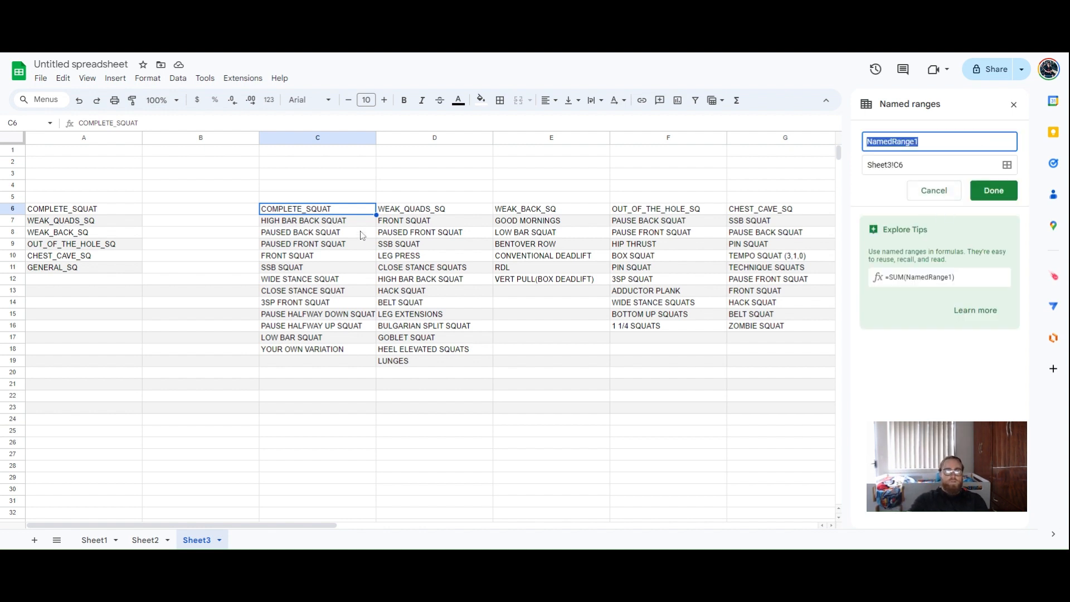
{"action": "double_click", "coordinate": [330, 209]}
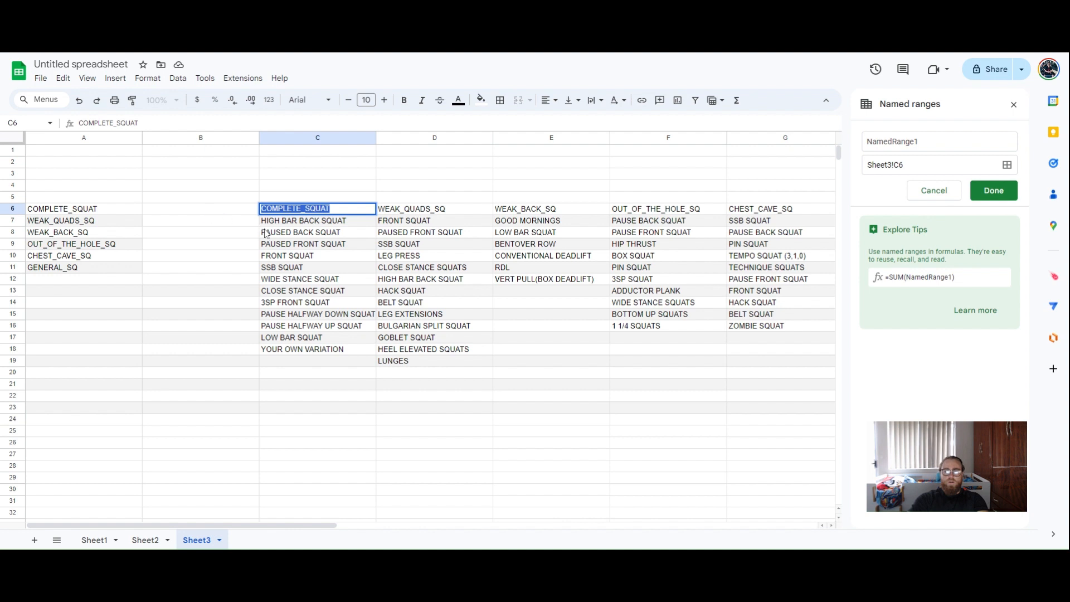
{"action": "key", "text": "ctrl+c"}
{"action": "left_click", "coordinate": [939, 141]}
{"action": "key", "text": "ctrl+v"}
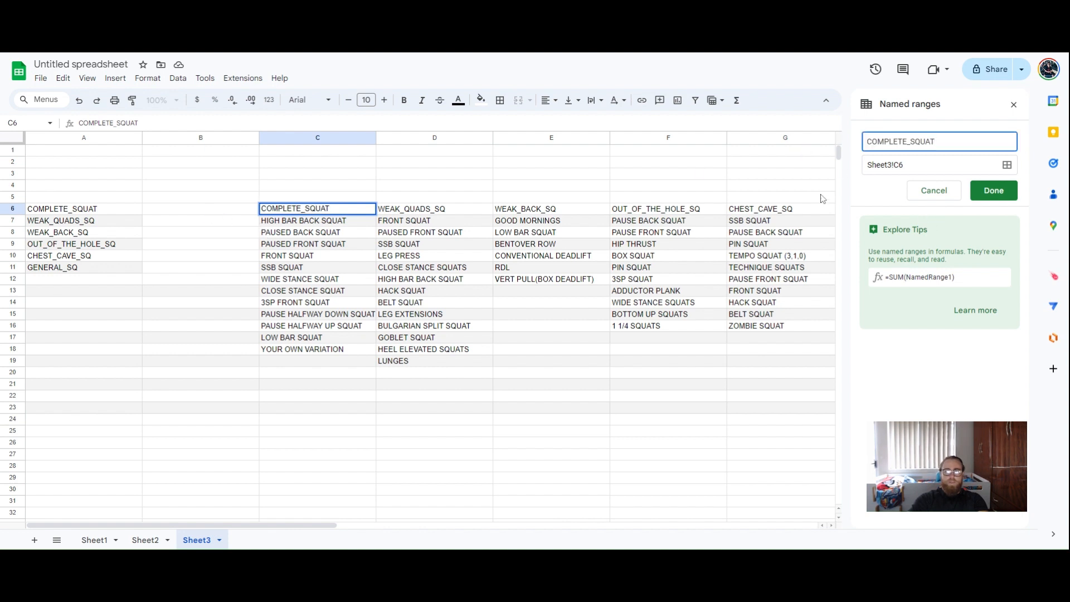
Step: Set the COMPLETE_SQUAT named range to Sheet3!C7:C26 and save it
{"action": "left_click", "coordinate": [1007, 165]}
{"action": "left_click_drag", "start_coordinate": [337, 224], "coordinate": [341, 449]}
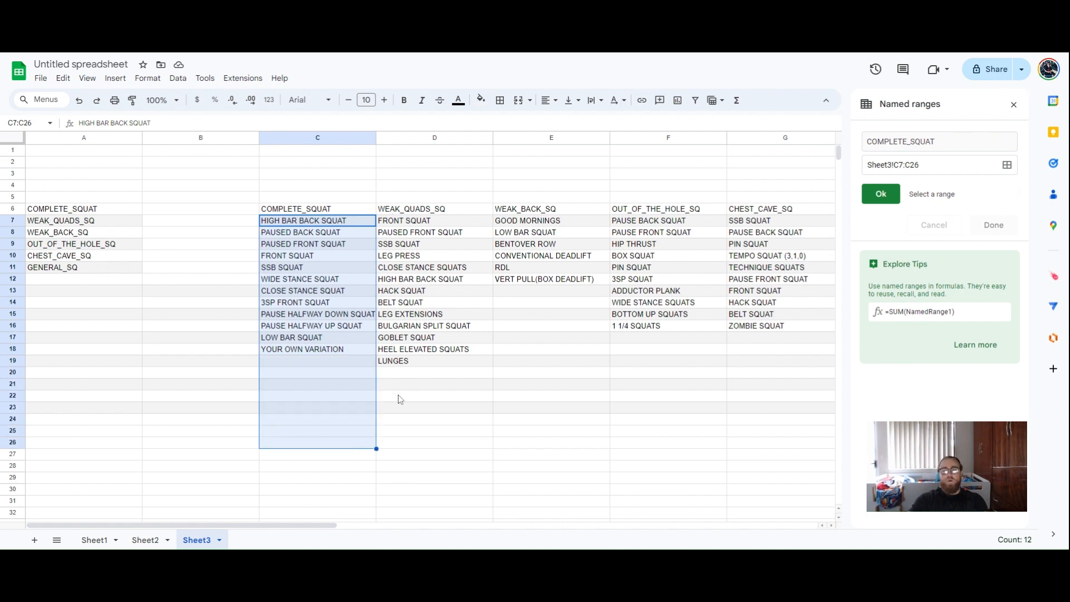
{"action": "left_click", "coordinate": [887, 202]}
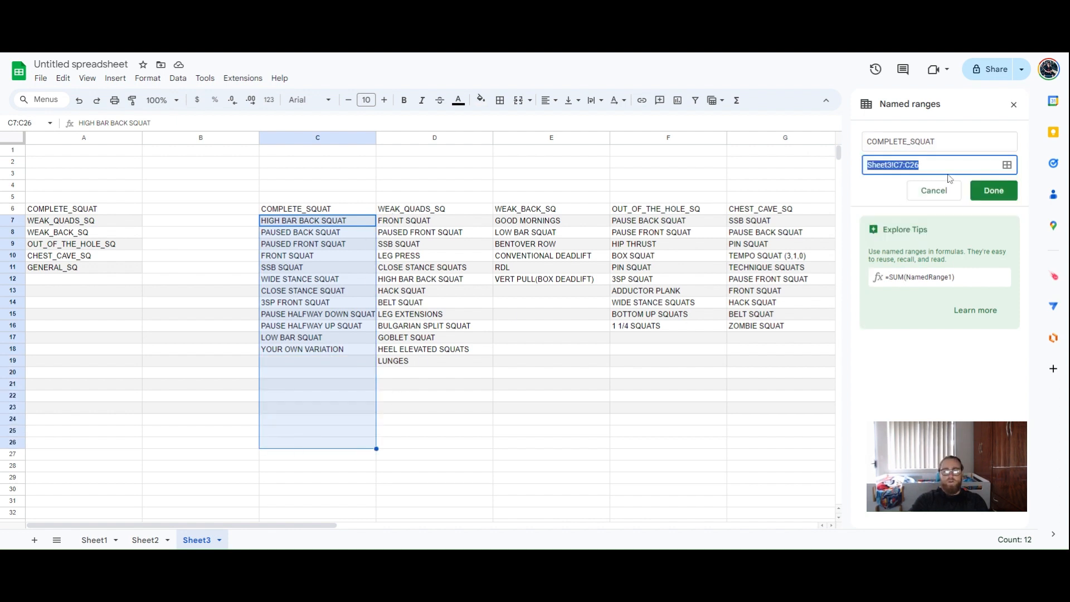
{"action": "left_click", "coordinate": [996, 190]}
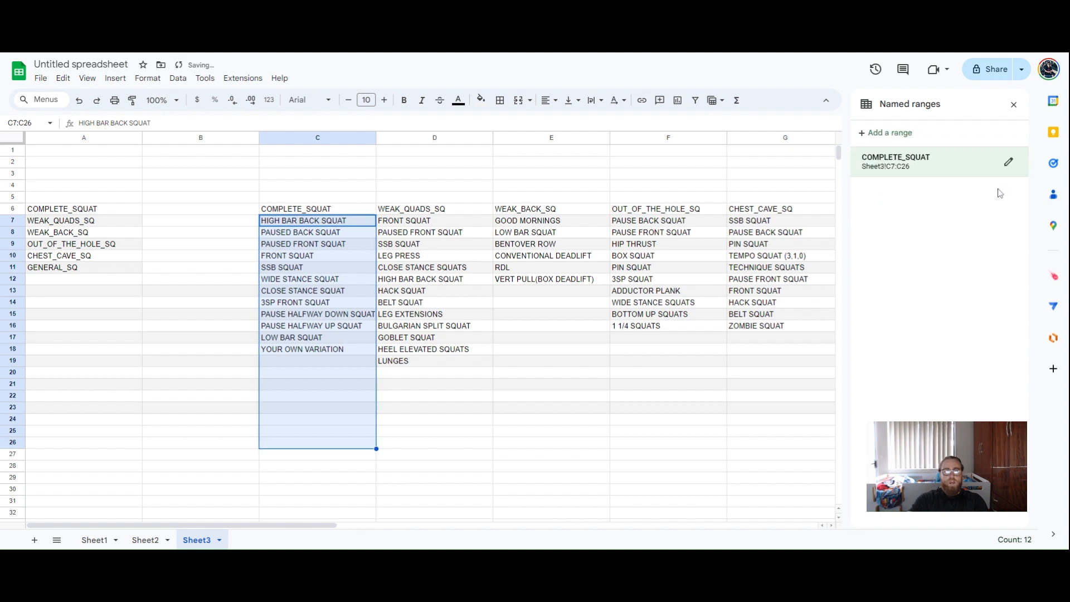
Step: Add the named ranges WEAK_QUADS_SQ for D7:D23, WEAK_BACK_SQ for E7:E25, OUT_OF_THE_HOLE_SQ for F7:F27 and CHEST_CAVE_SQ for G7:G27
{"action": "left_click", "coordinate": [863, 135]}
{"action": "left_click", "coordinate": [432, 210]}
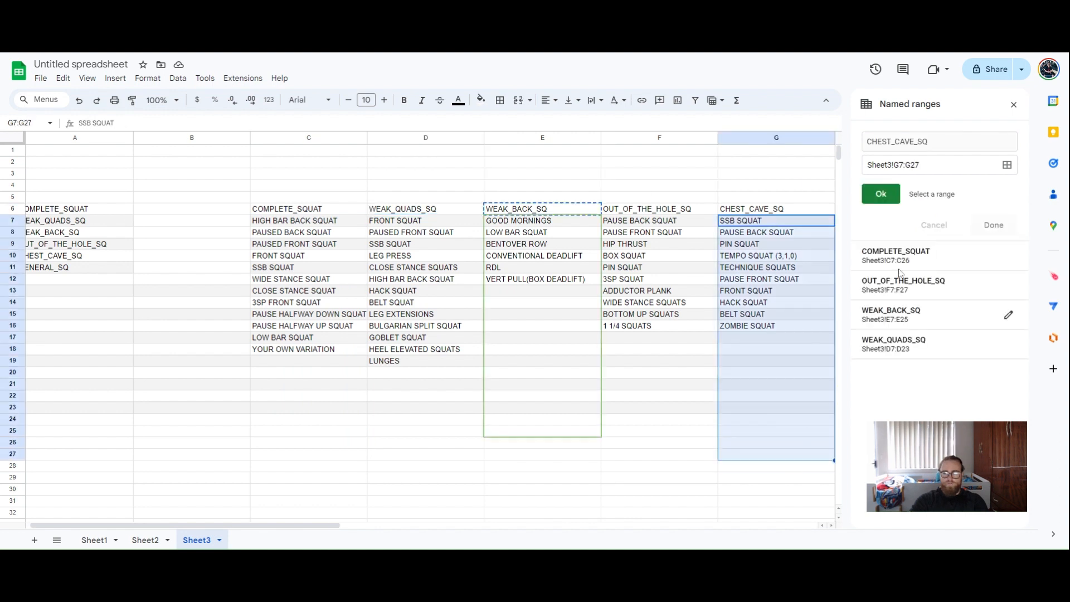
{"action": "left_click", "coordinate": [880, 194]}
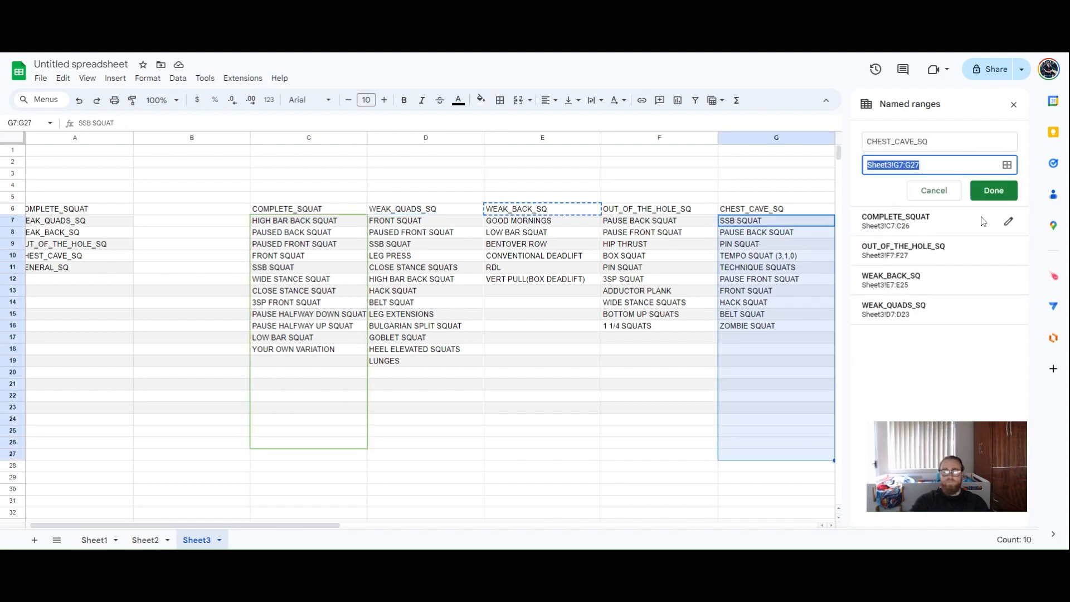
{"action": "left_click", "coordinate": [992, 189]}
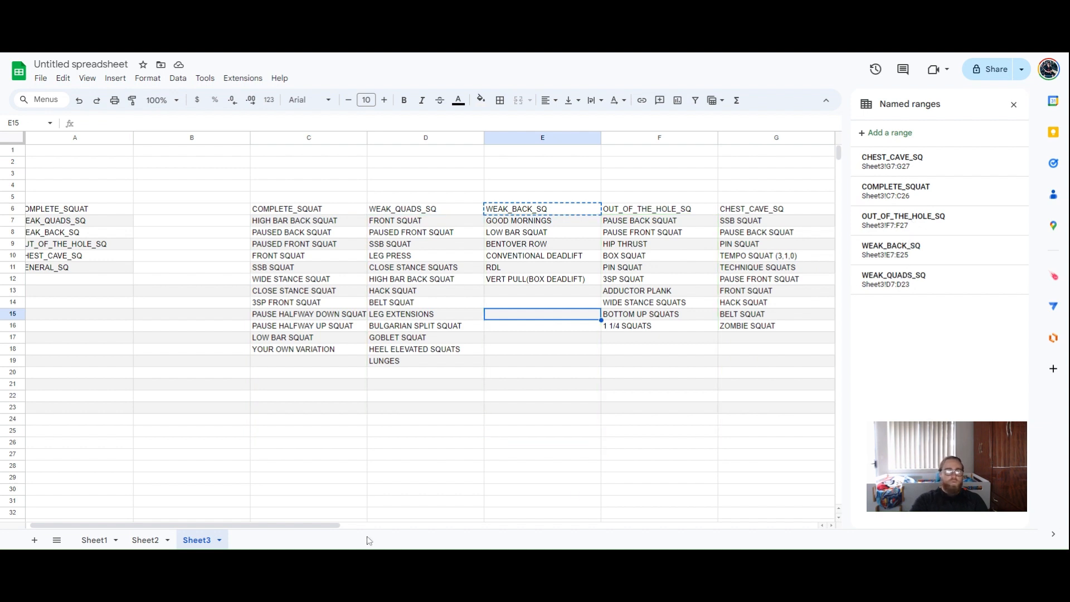
{"action": "left_click_drag", "start_coordinate": [338, 527], "coordinate": [226, 535]}
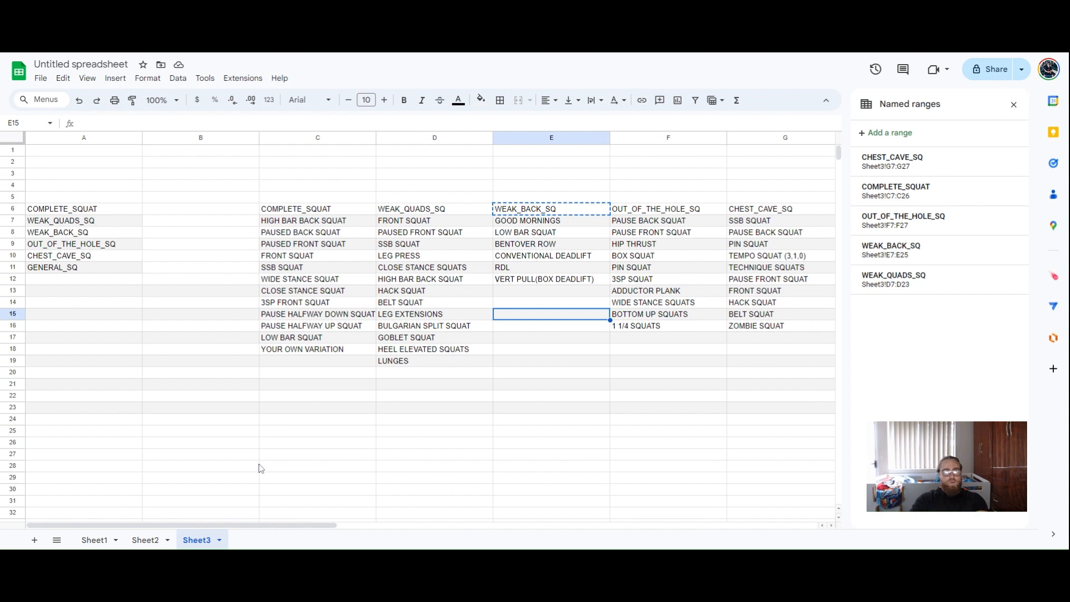
{"action": "left_click", "coordinate": [217, 211]}
{"action": "type", "text": "="}
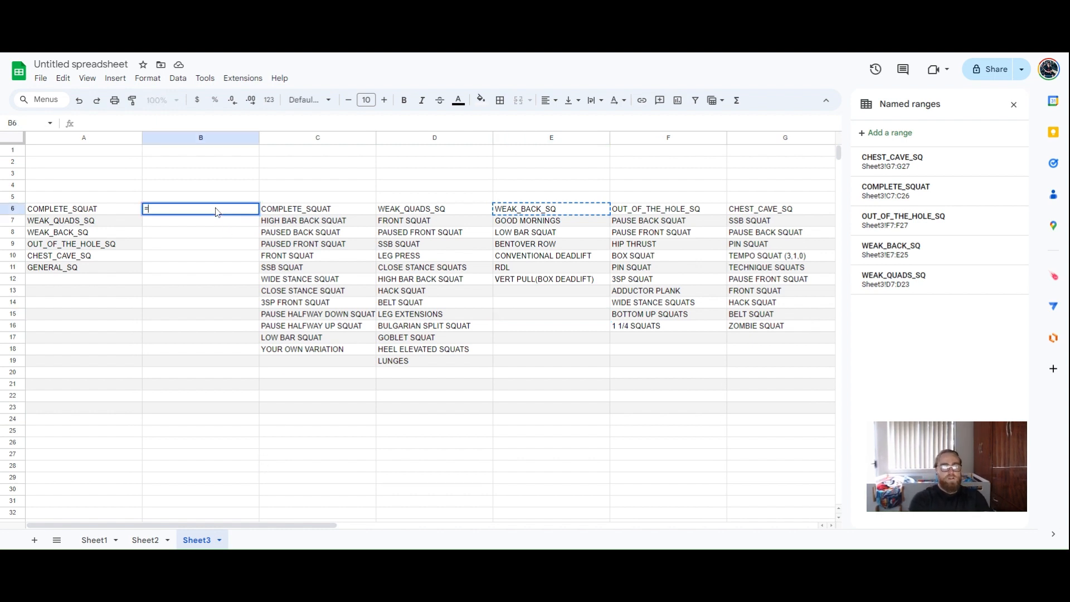
{"action": "type", "text": "ind"}
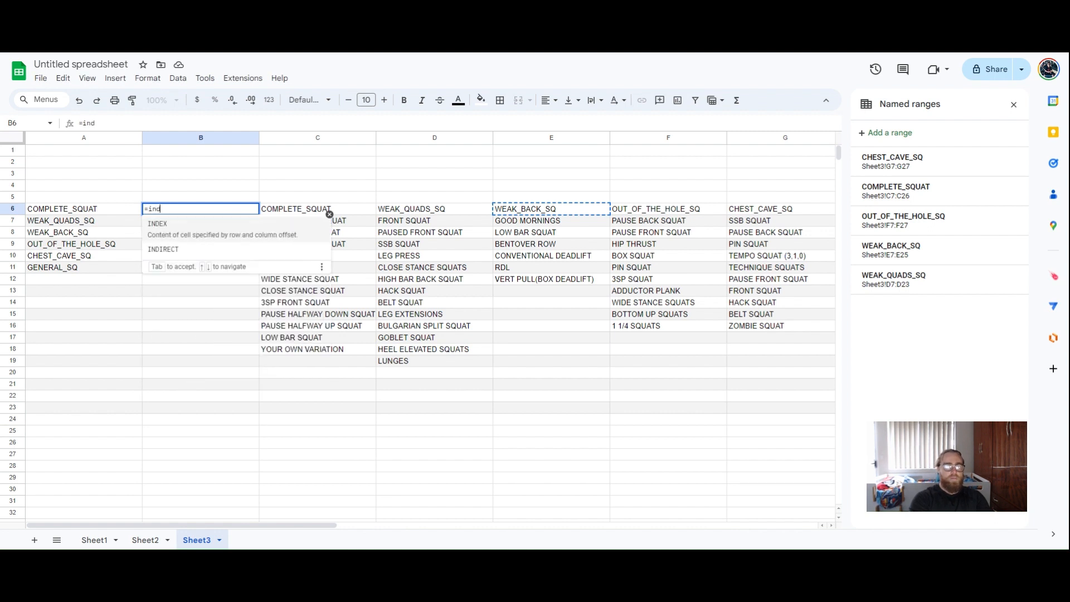
{"action": "key", "text": "Tab"}
{"action": "key", "text": "BackSpace"}
{"action": "key", "text": "BackSpace"}
{"action": "key", "text": "BackSpace"}
{"action": "key", "text": "BackSpace"}
{"action": "key", "text": "BackSpace"}
{"action": "key", "text": "BackSpace"}
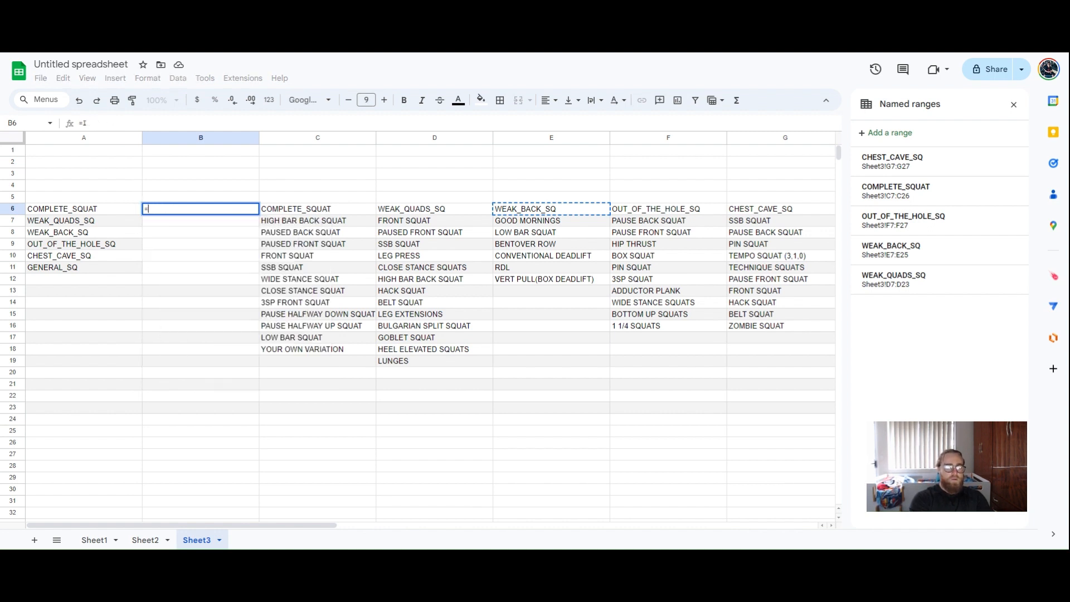
{"action": "key", "text": "BackSpace"}
Step: Enter the formula =INDIRECT(C6) in cell B6 to list the exercises of the COMPLETE_SQUAT named range
{"action": "type", "text": "=ind"}
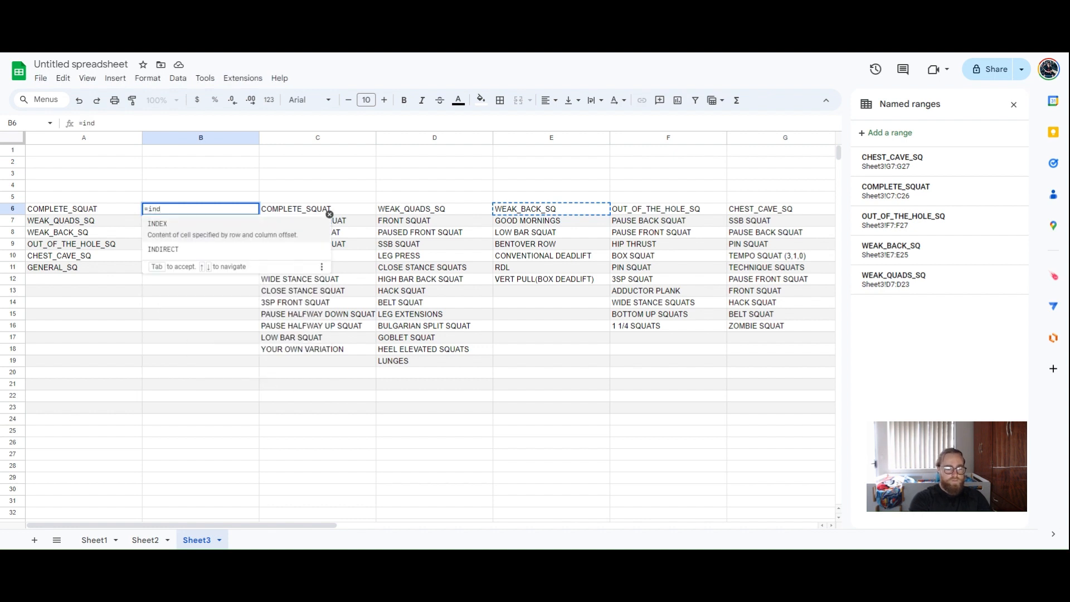
{"action": "key", "text": "Down"}
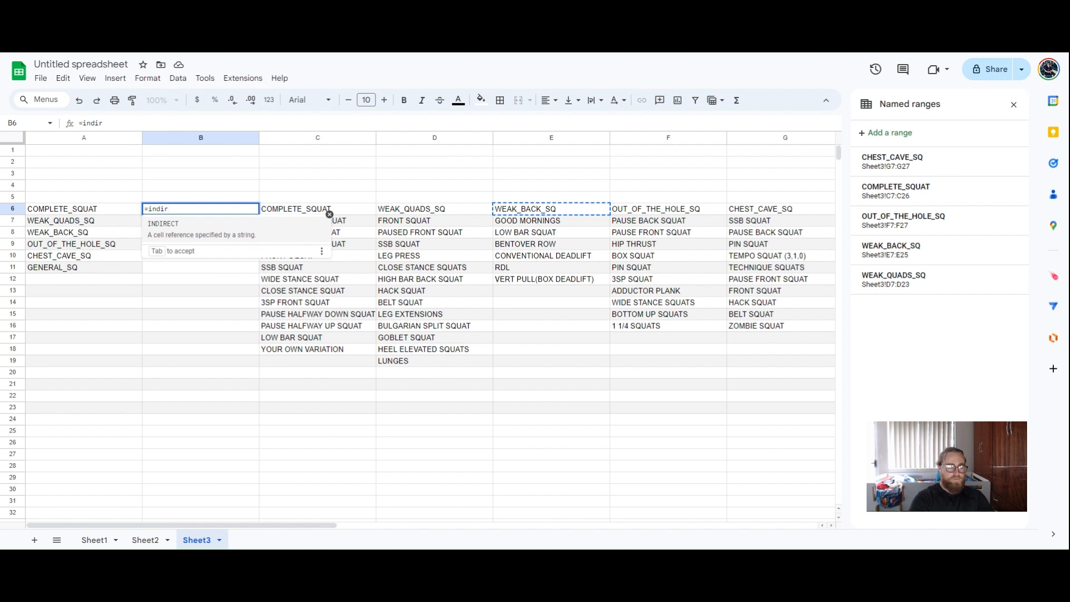
{"action": "key", "text": "Tab"}
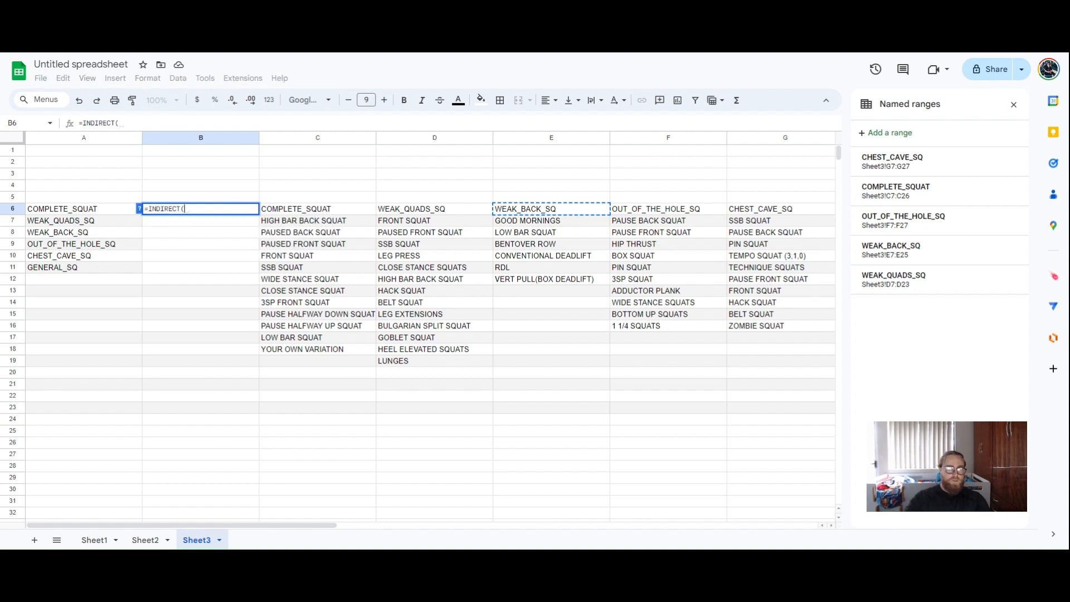
{"action": "left_click", "coordinate": [302, 212]}
{"action": "key", "text": "Return"}
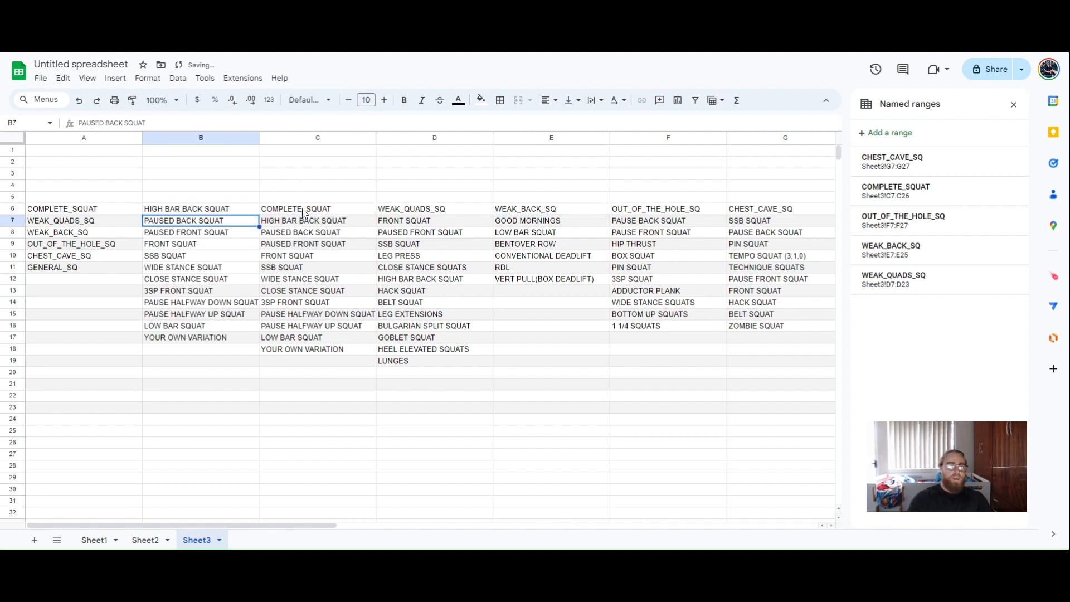
Step: Check the INDIRECT formula in B6 and the exercise list it fills down column B
{"action": "left_click", "coordinate": [195, 213]}
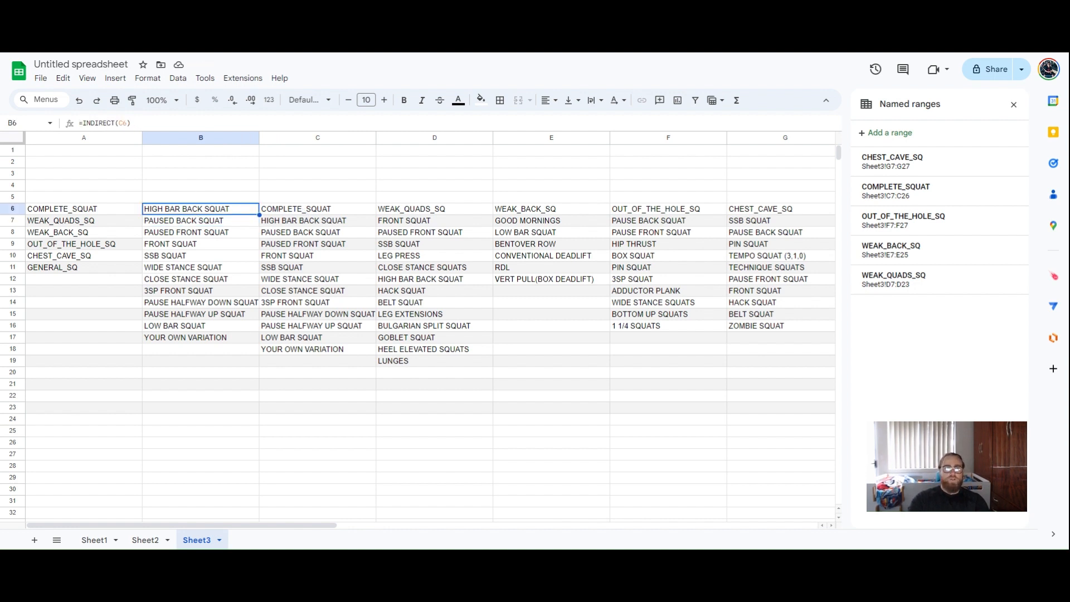
{"action": "left_click_drag", "start_coordinate": [214, 211], "coordinate": [209, 360]}
{"action": "left_click", "coordinate": [223, 213]}
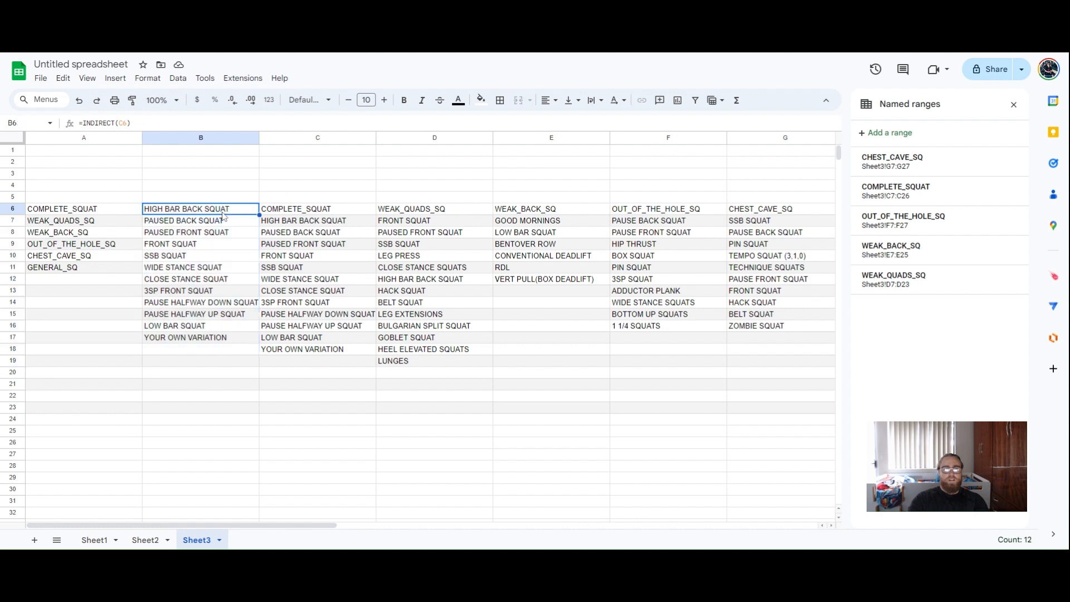
Step: Clear the INDIRECT formula and its exercise list from B6:B18
{"action": "left_click", "coordinate": [346, 211]}
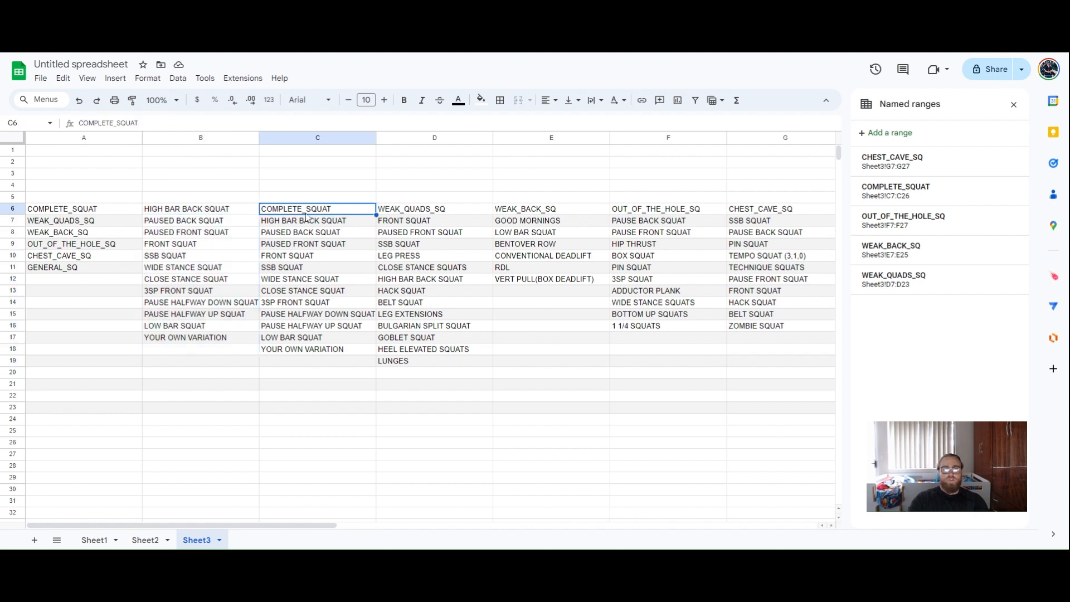
{"action": "left_click", "coordinate": [219, 212]}
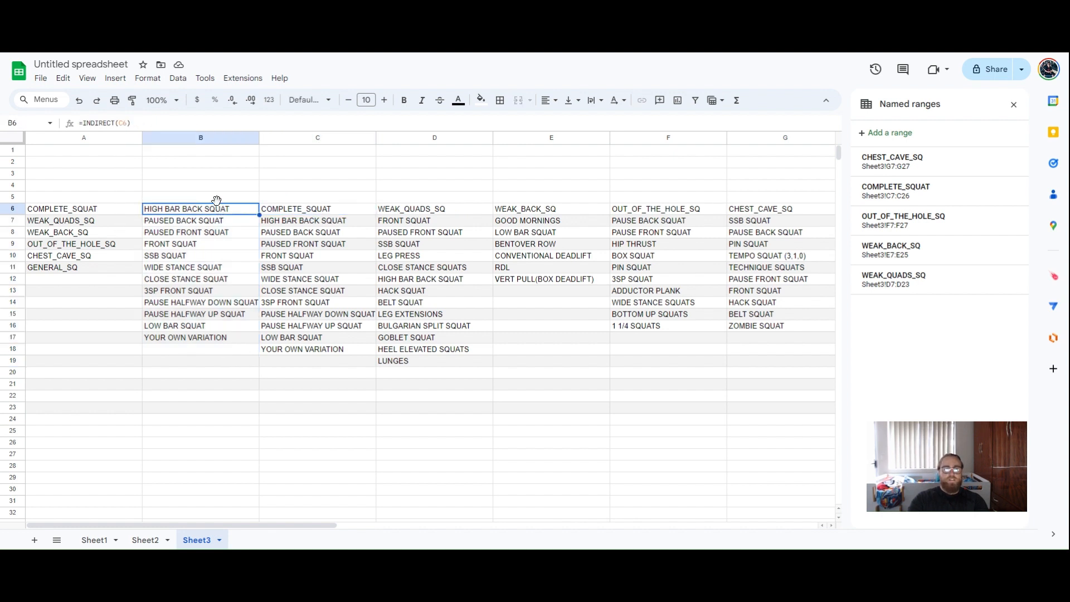
{"action": "left_click_drag", "start_coordinate": [218, 212], "coordinate": [244, 352]}
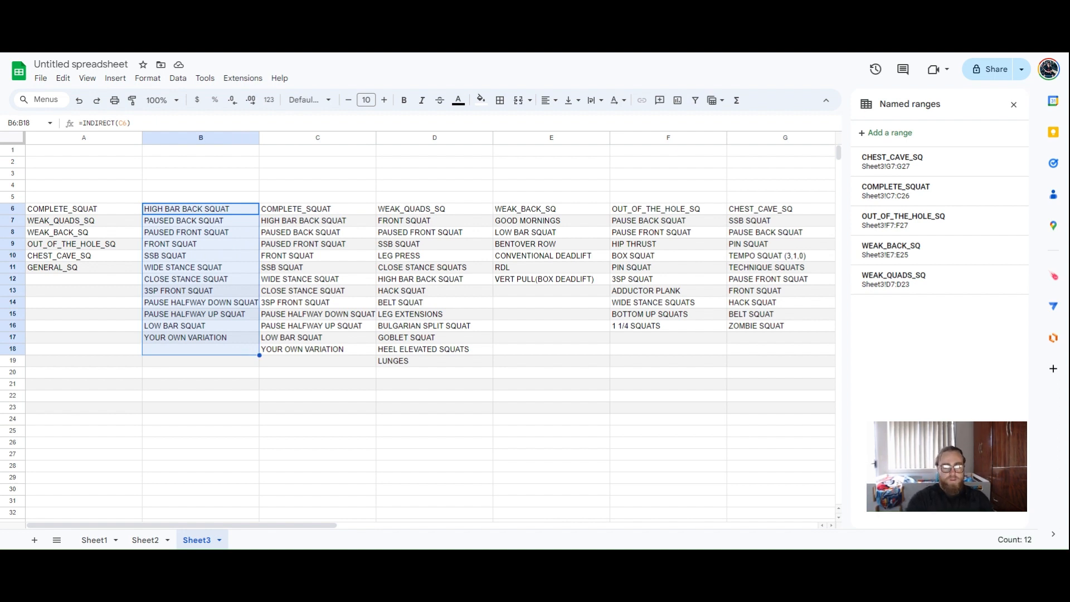
{"action": "key", "text": "Delete"}
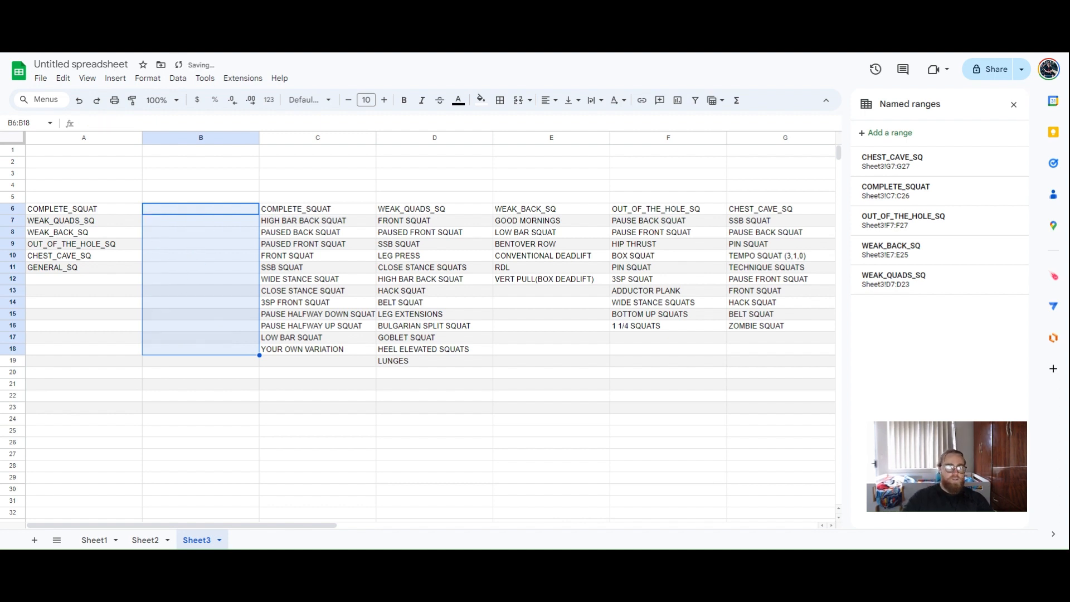
Step: Add a dropdown in cell B2 that takes its options from the range Sheet3!A6:A15
{"action": "left_click", "coordinate": [215, 162]}
{"action": "right_click", "coordinate": [215, 162]}
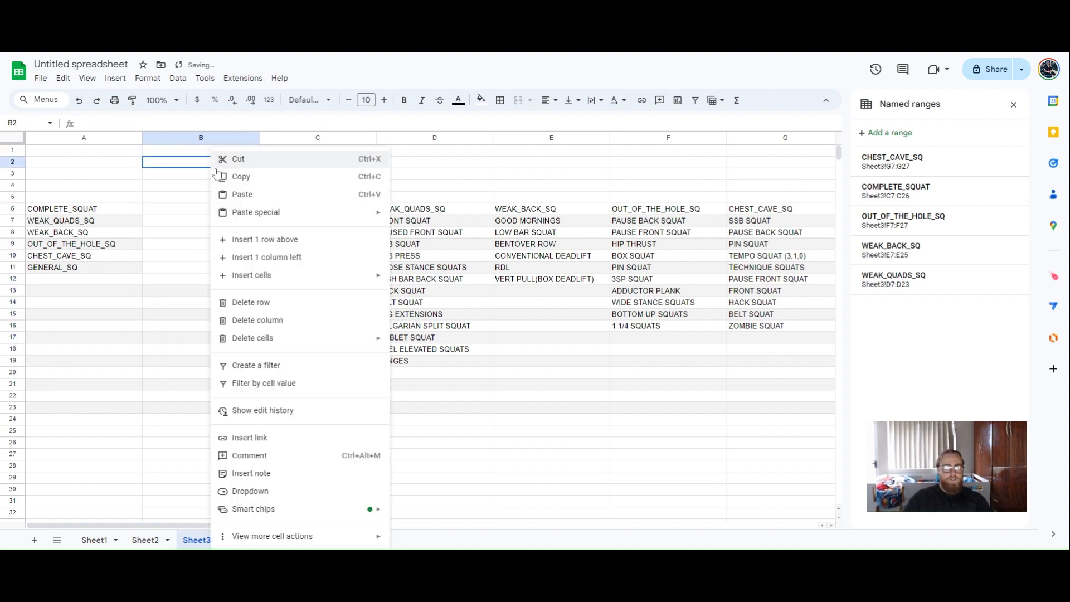
{"action": "left_click", "coordinate": [341, 492]}
{"action": "left_click_drag", "start_coordinate": [106, 211], "coordinate": [112, 279]}
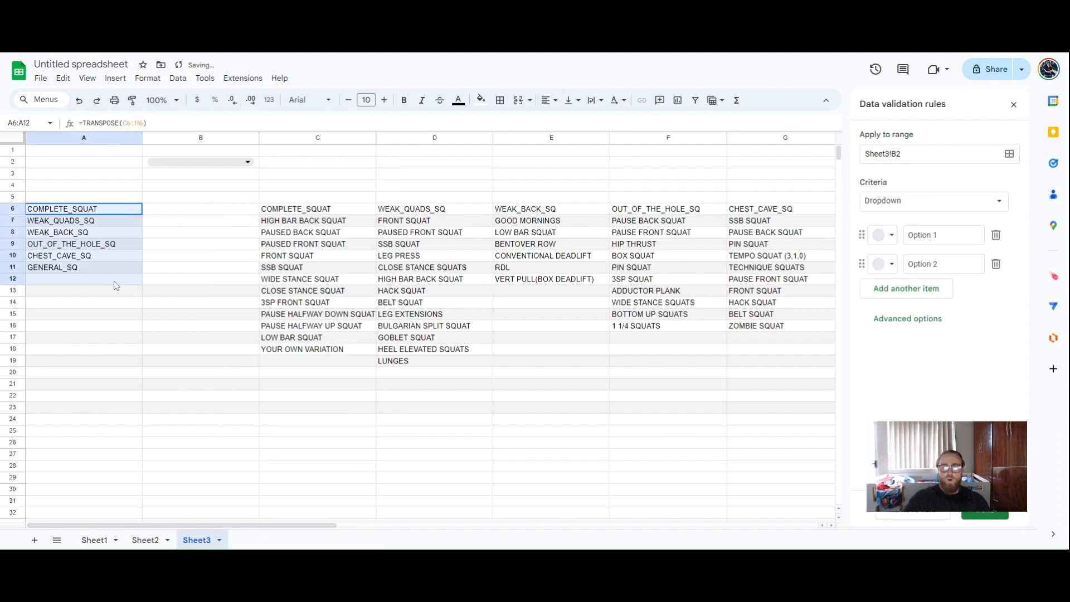
{"action": "left_click", "coordinate": [906, 202]}
{"action": "left_click", "coordinate": [926, 217]}
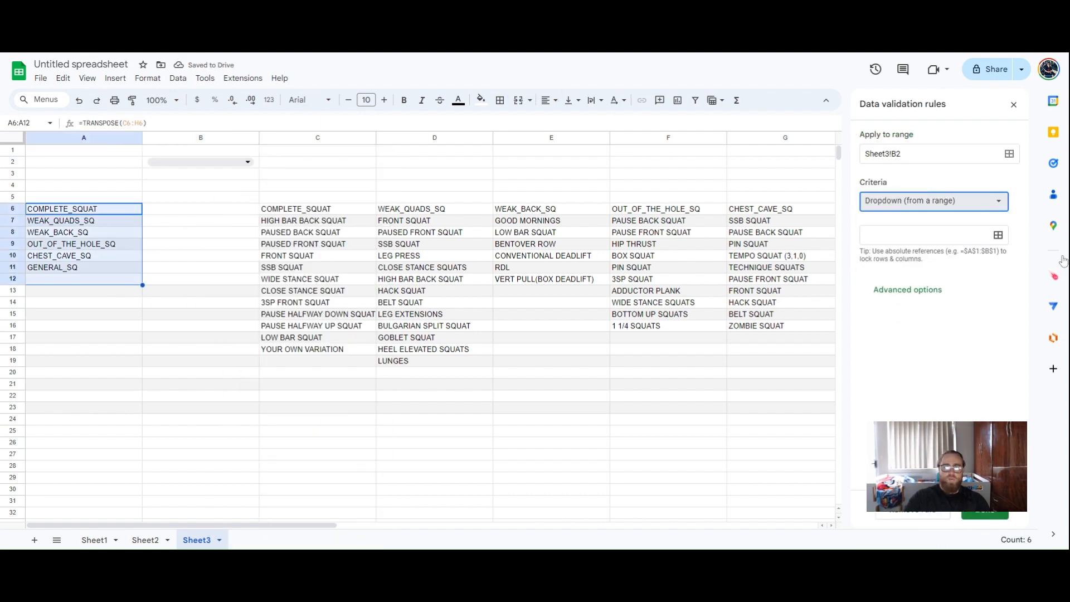
{"action": "left_click", "coordinate": [998, 235]}
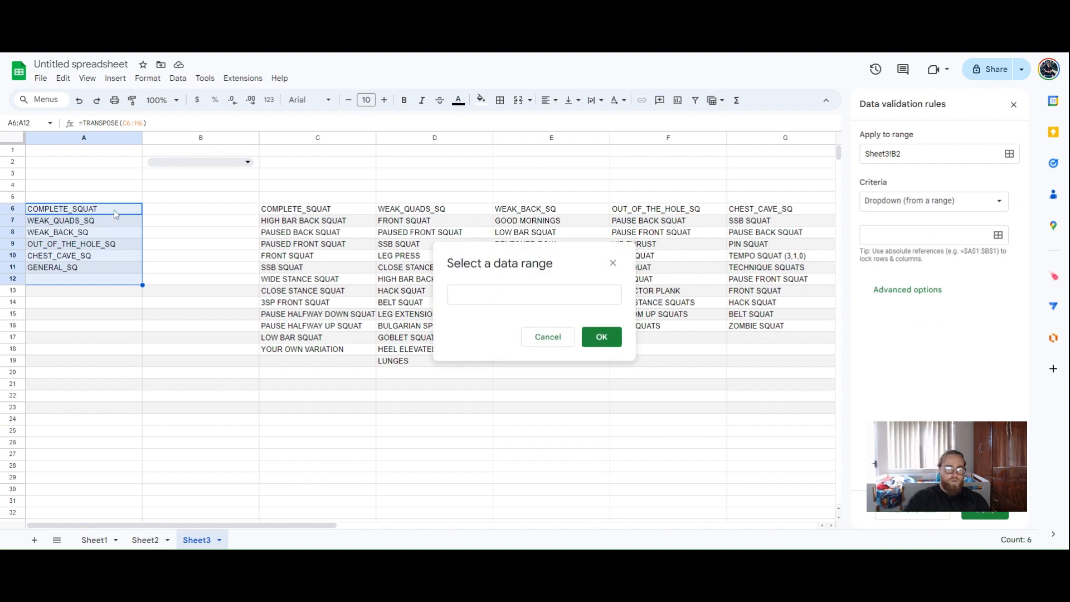
{"action": "left_click_drag", "start_coordinate": [114, 210], "coordinate": [114, 232]}
{"action": "left_click_drag", "start_coordinate": [128, 278], "coordinate": [137, 316]}
{"action": "left_click", "coordinate": [602, 337]}
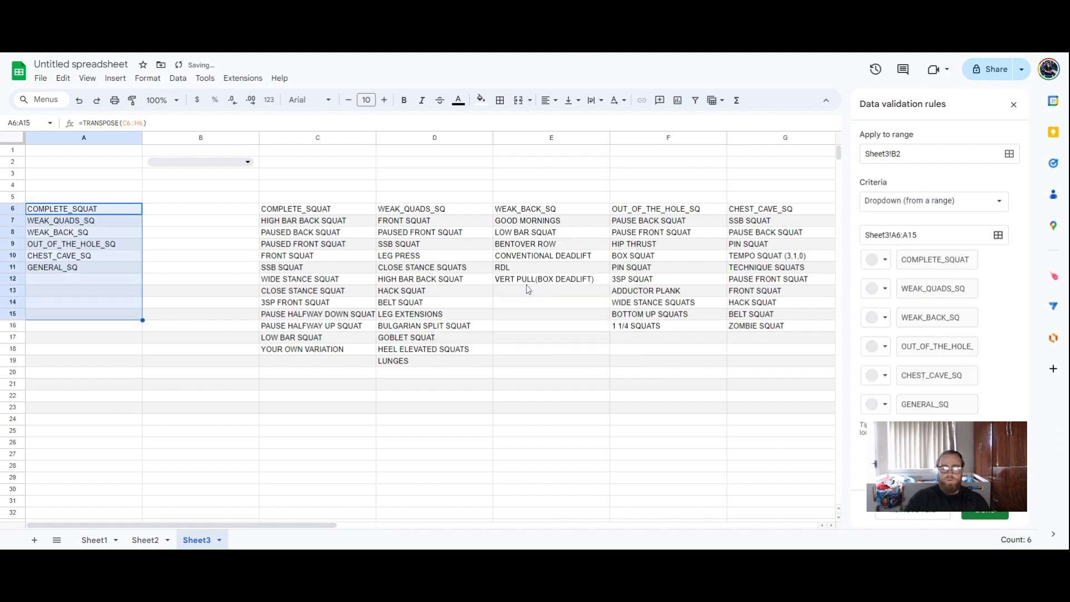
{"action": "left_click", "coordinate": [992, 518]}
Step: Choose COMPLETE_SQUAT in the B2 dropdown and enter the formula =INDIRECT(B2) in cell B6
{"action": "left_click", "coordinate": [197, 163]}
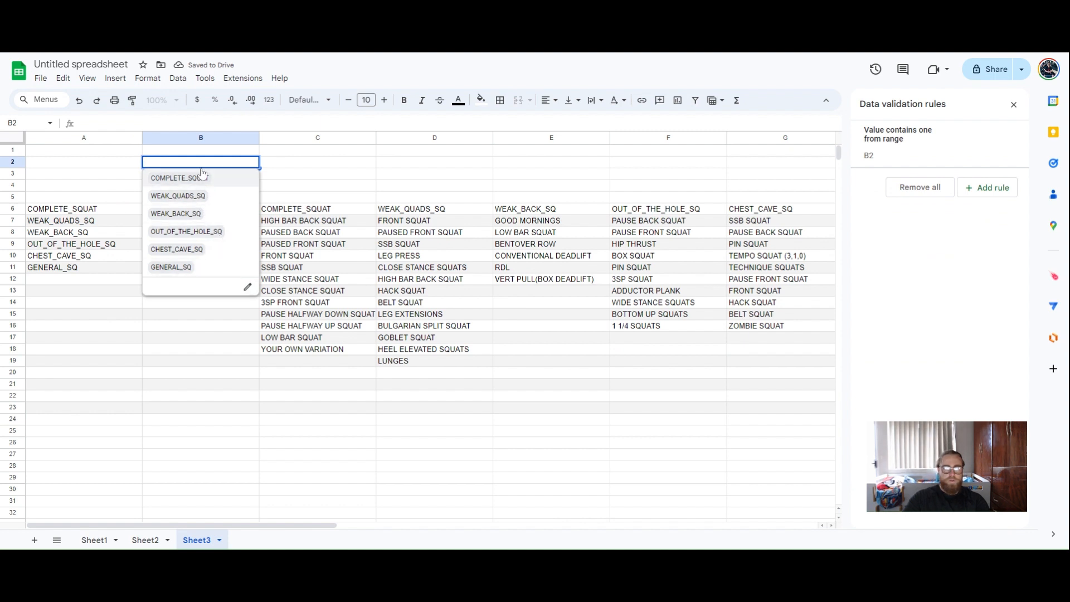
{"action": "left_click", "coordinate": [195, 177]}
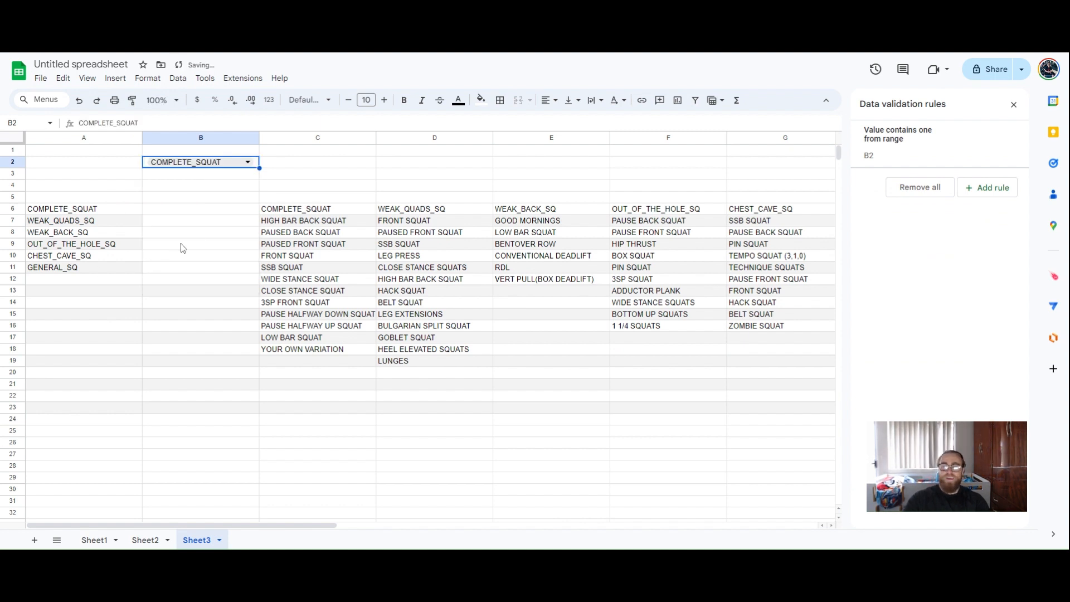
{"action": "left_click", "coordinate": [201, 215]}
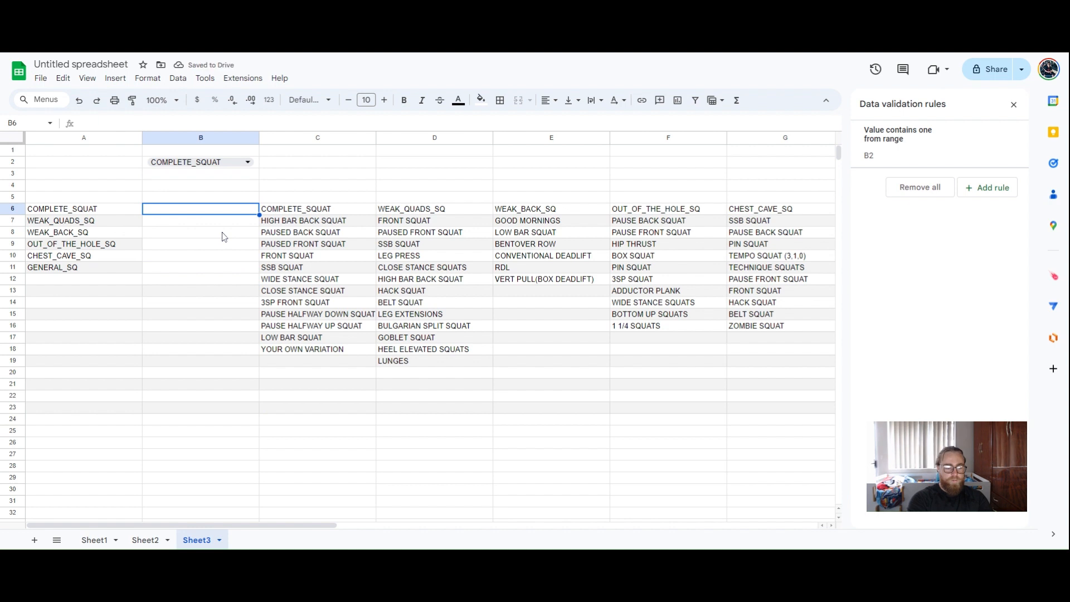
{"action": "type", "text": "="}
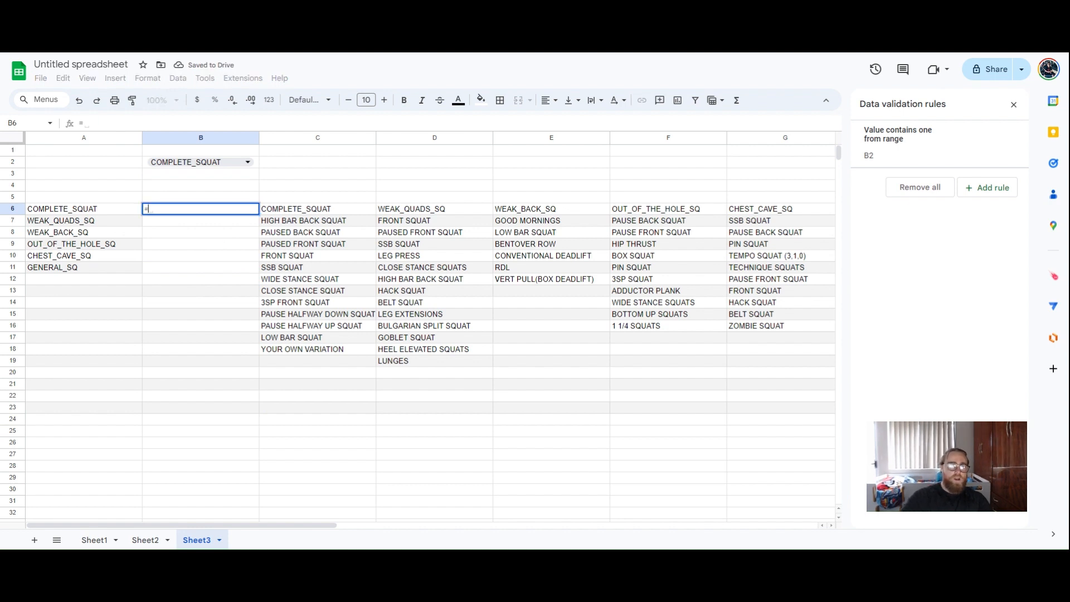
{"action": "type", "text": "in"}
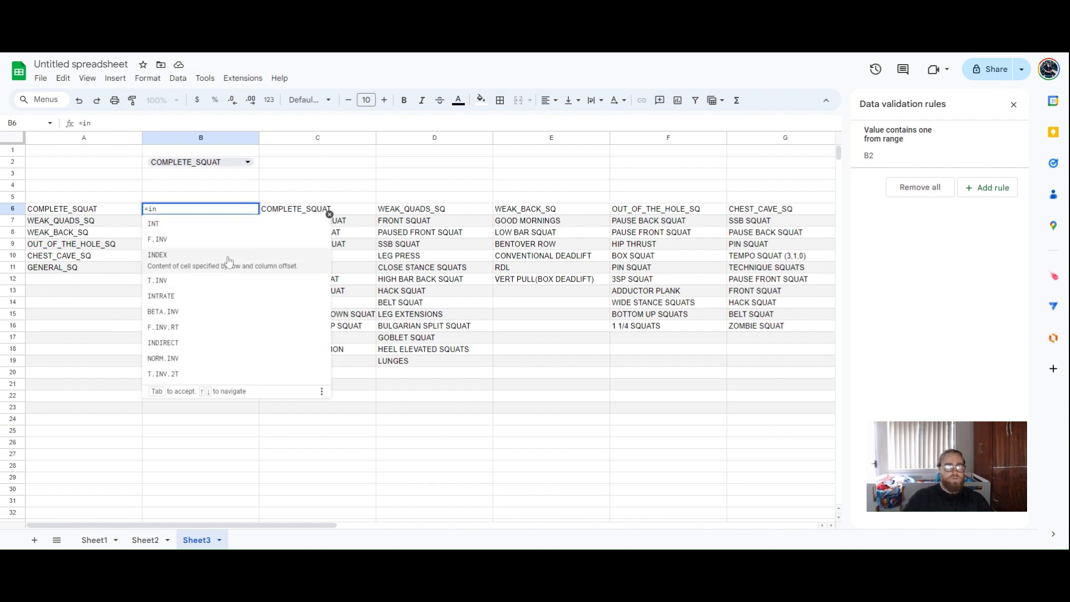
{"action": "type", "text": "d"}
{"action": "left_click", "coordinate": [208, 237]}
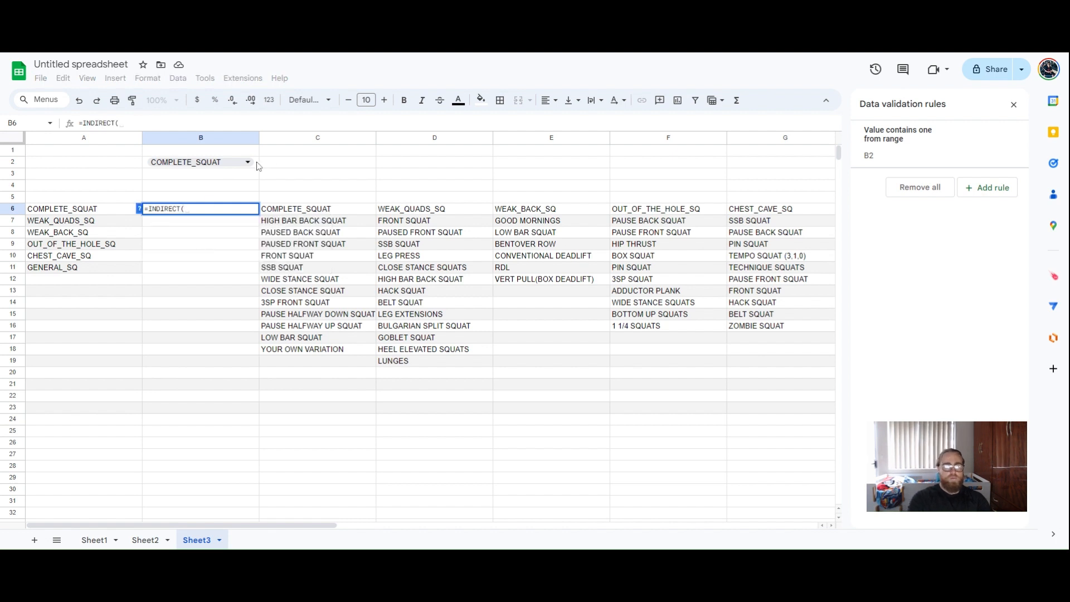
{"action": "left_click", "coordinate": [257, 164]}
{"action": "key", "text": "Return"}
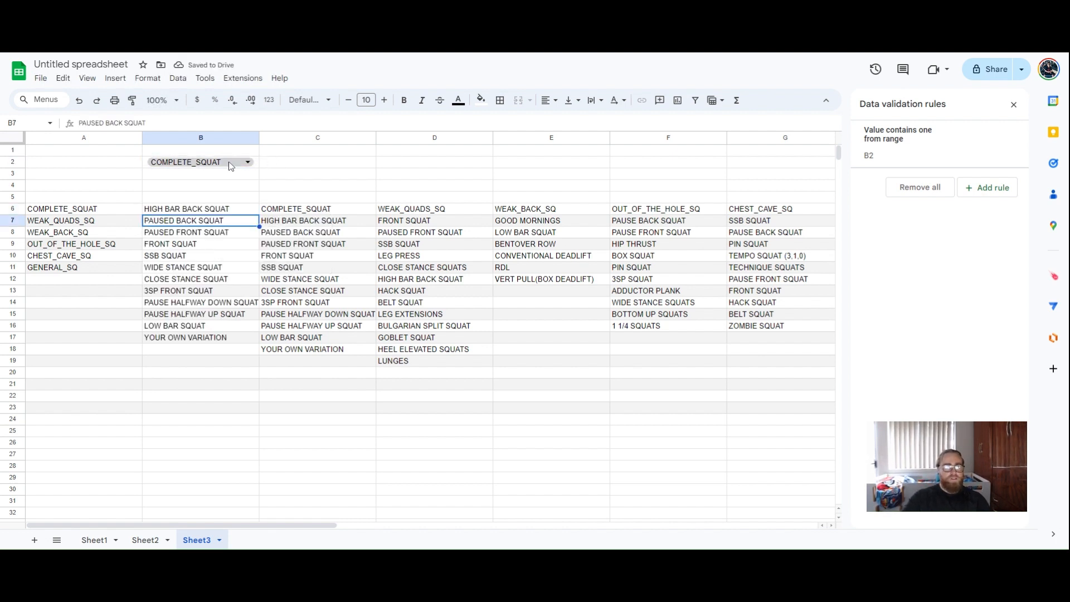
Step: Test the INDIRECT list by switching the B2 dropdown to WEAK_BACK_SQ and OUT_OF_THE_HOLE_SQ
{"action": "left_click", "coordinate": [241, 162]}
{"action": "left_click", "coordinate": [212, 213]}
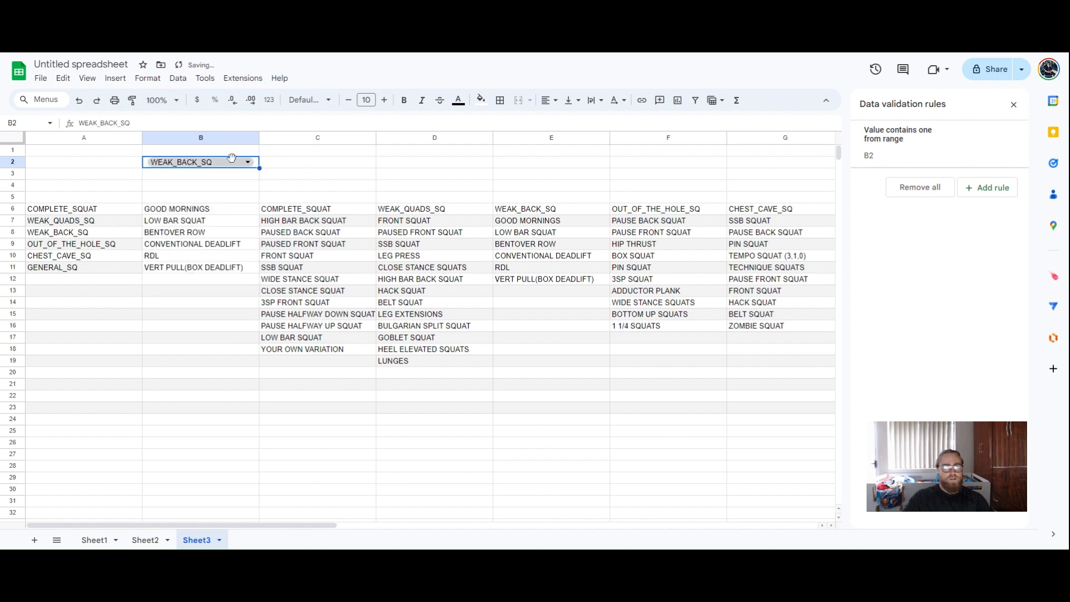
{"action": "left_click", "coordinate": [239, 162]}
{"action": "left_click", "coordinate": [204, 232]}
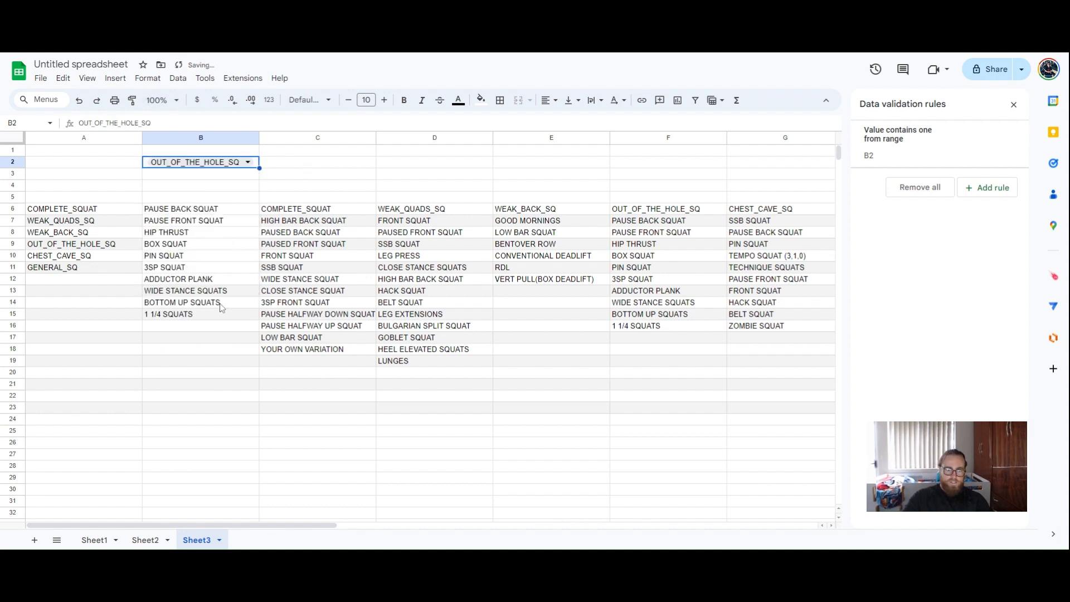
{"action": "left_click", "coordinate": [372, 166]}
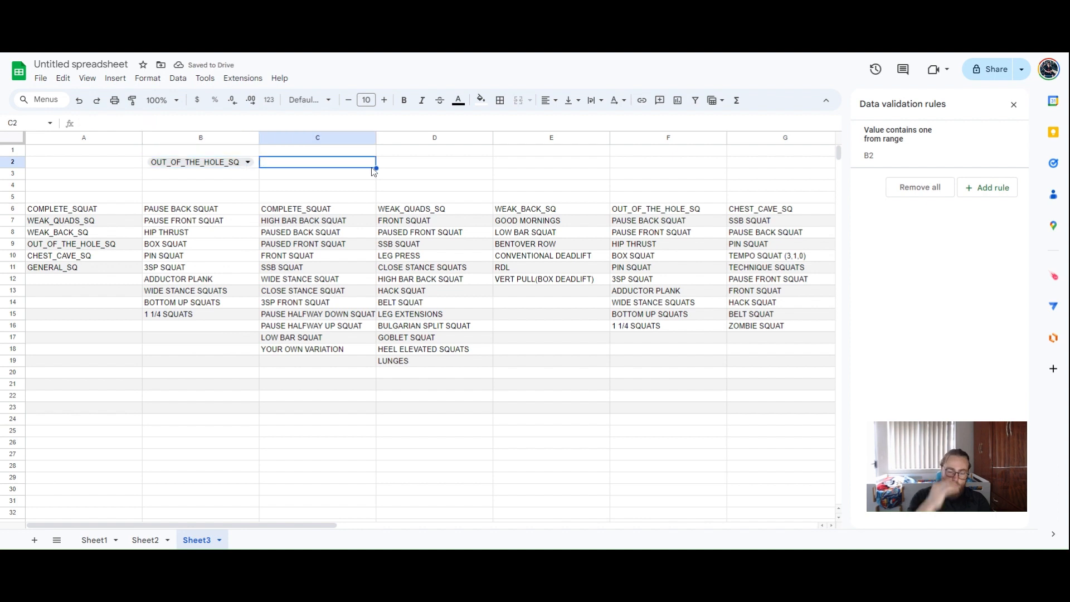
{"action": "type", "text": "="}
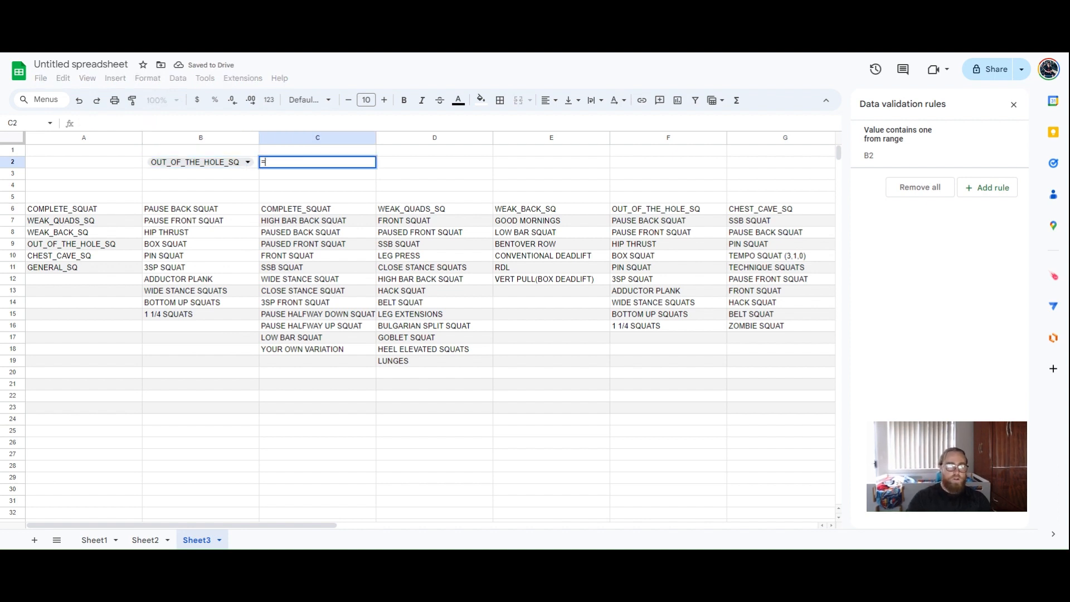
{"action": "key", "text": "BackSpace"}
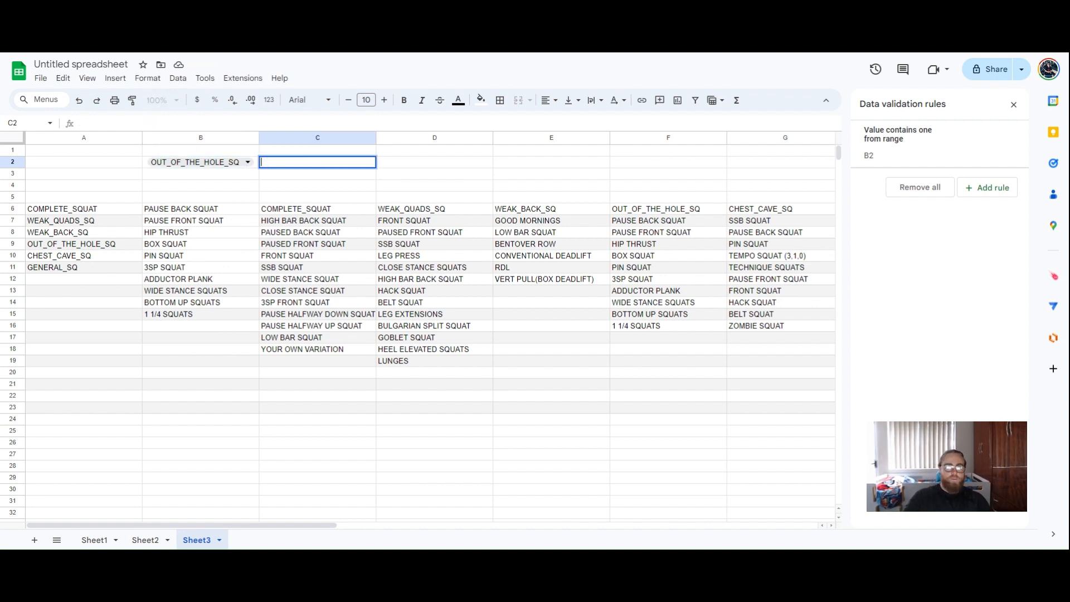
{"action": "left_click", "coordinate": [620, 185]}
Step: Add a dropdown in cell C2 that takes its options from the range Sheet3!B6:B23
{"action": "right_click", "coordinate": [329, 166]}
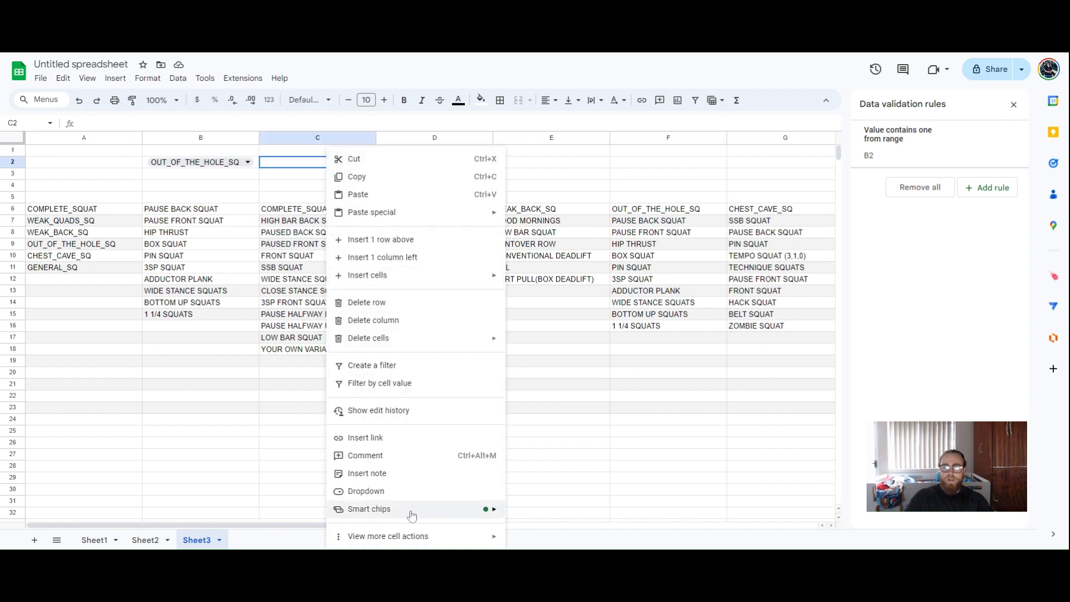
{"action": "left_click", "coordinate": [411, 492]}
{"action": "left_click", "coordinate": [998, 201]}
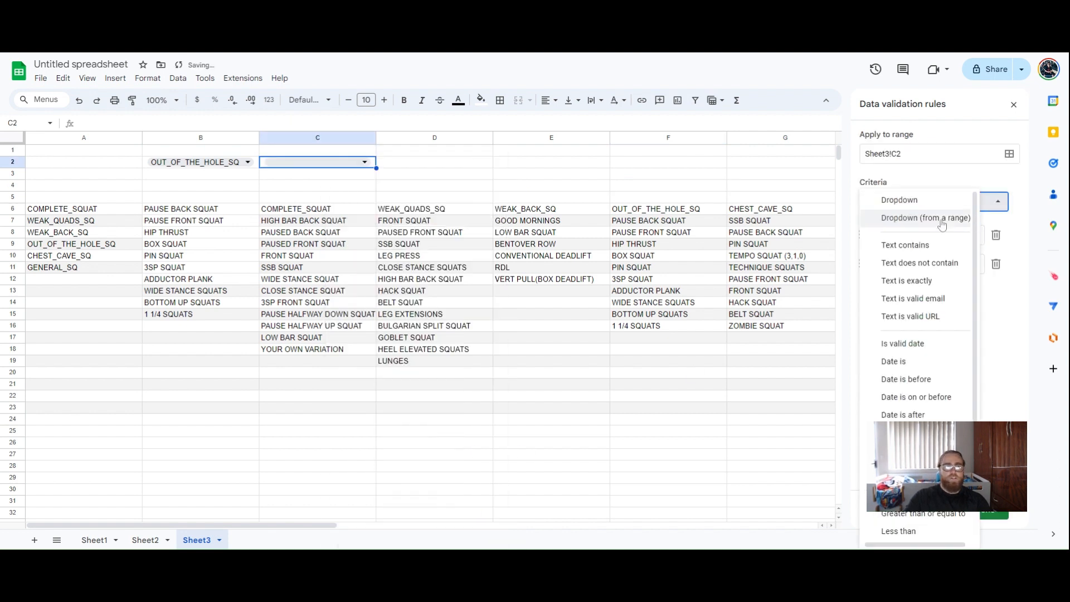
{"action": "left_click", "coordinate": [942, 223]}
{"action": "left_click_drag", "start_coordinate": [200, 209], "coordinate": [201, 303]}
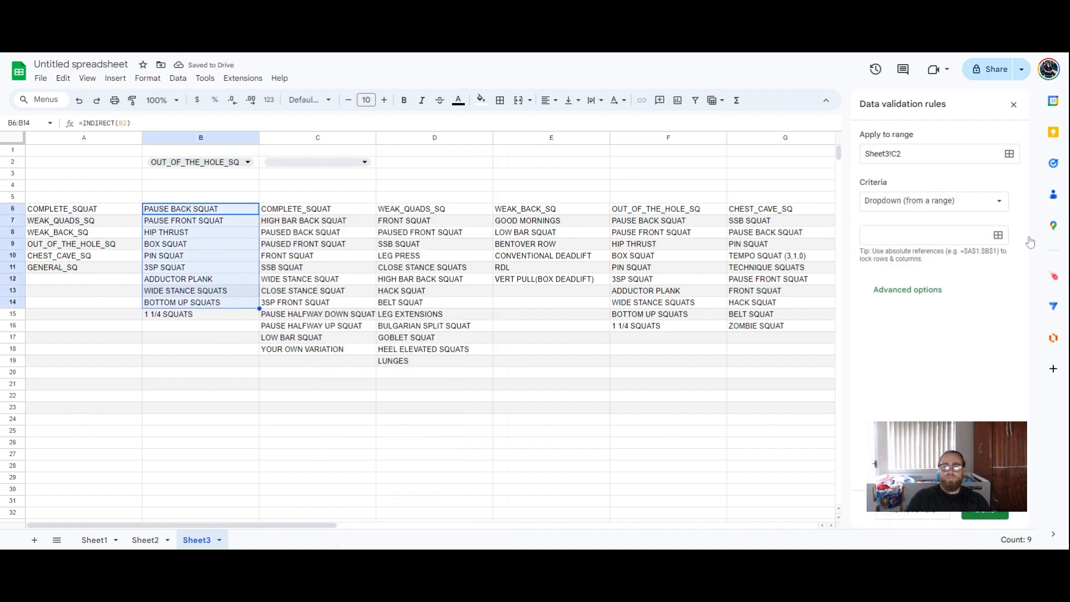
{"action": "left_click", "coordinate": [997, 235]}
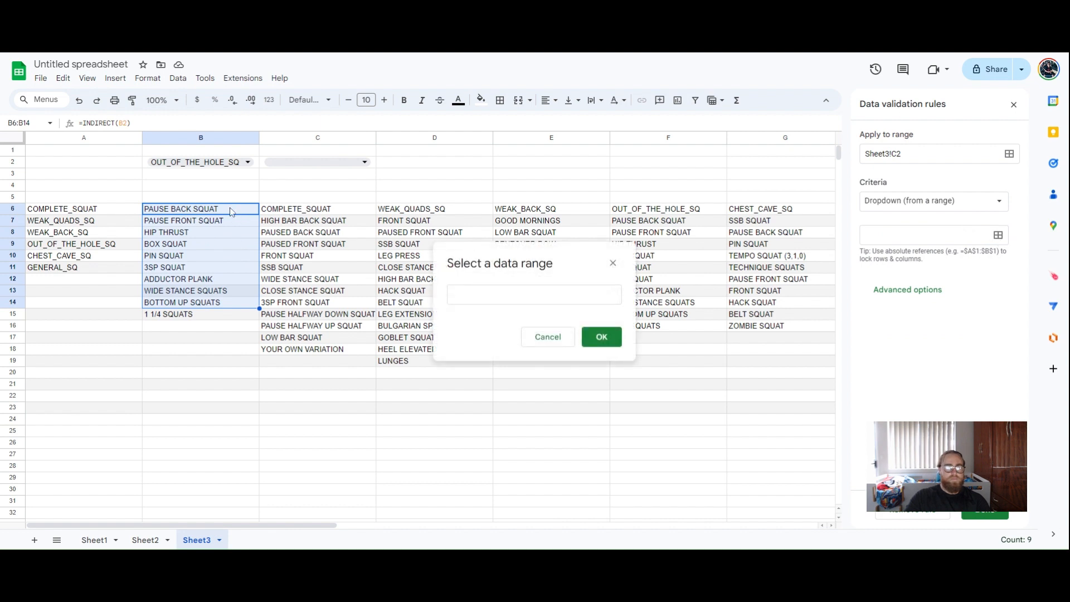
{"action": "left_click_drag", "start_coordinate": [230, 211], "coordinate": [214, 408]}
{"action": "left_click", "coordinate": [601, 337]}
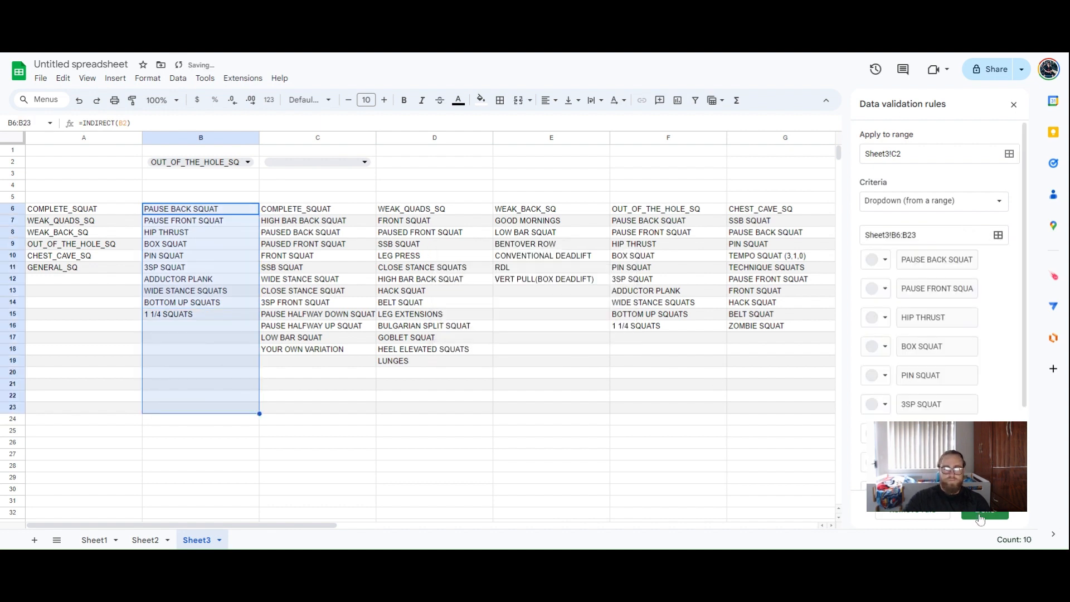
{"action": "left_click", "coordinate": [980, 518]}
Step: Test the C2 dropdown's options while switching B2 through COMPLETE_SQUAT, WEAK_BACK_SQ and GENERAL_SQ
{"action": "left_click", "coordinate": [328, 165]}
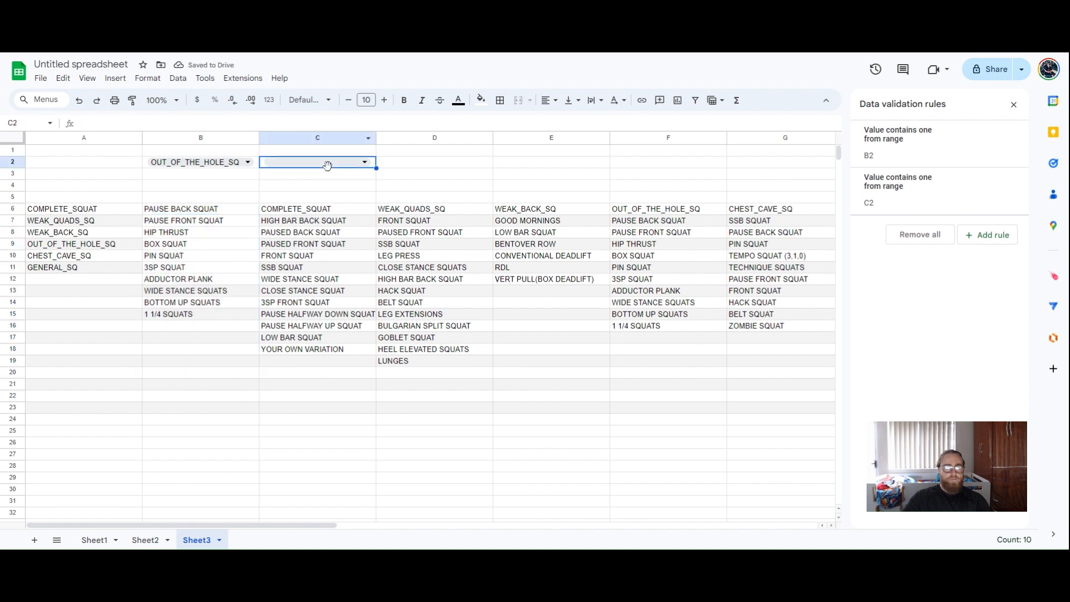
{"action": "left_click", "coordinate": [328, 165]}
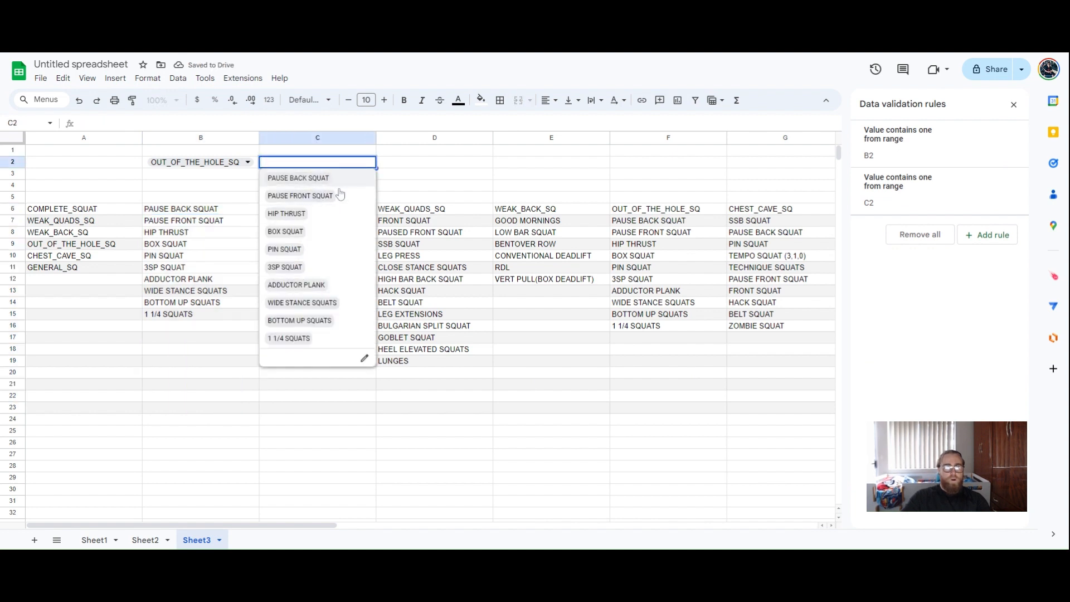
{"action": "left_click", "coordinate": [195, 162]}
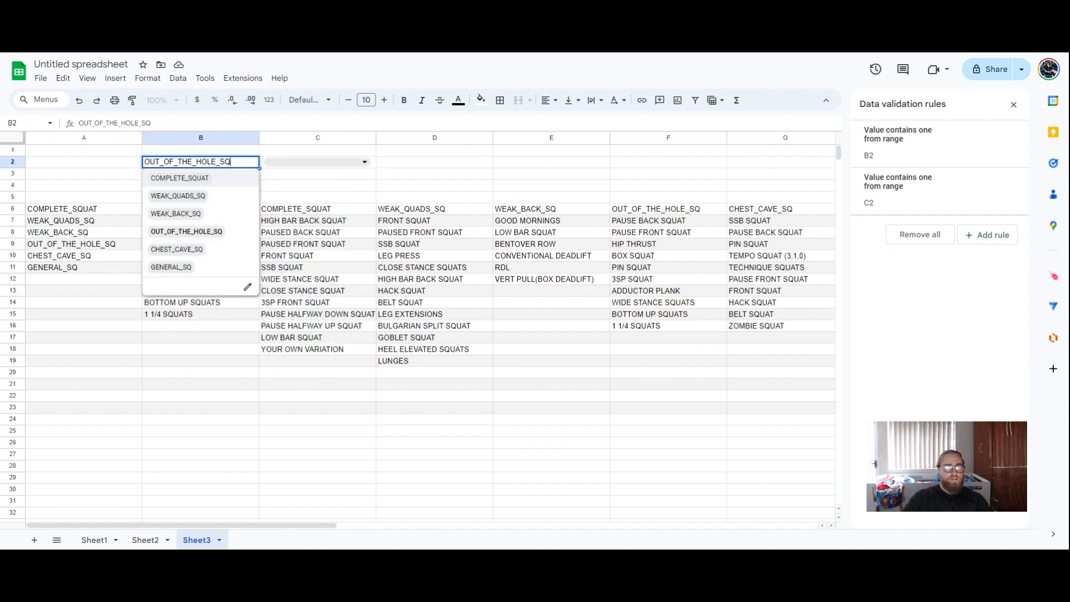
{"action": "left_click", "coordinate": [193, 179]}
{"action": "left_click", "coordinate": [326, 162]}
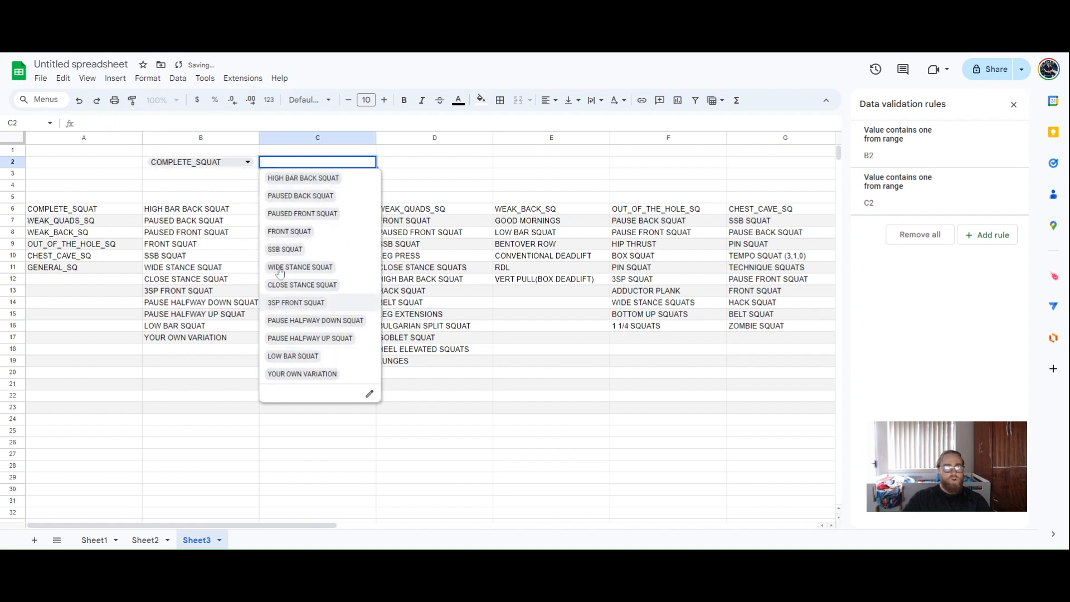
{"action": "left_click", "coordinate": [195, 161]}
{"action": "left_click", "coordinate": [184, 214]}
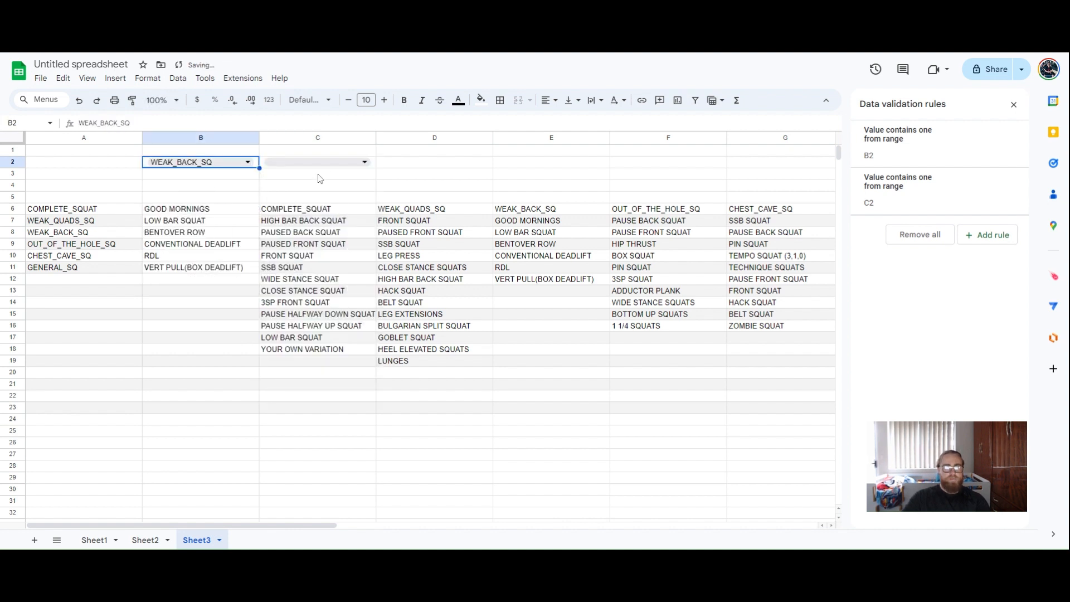
{"action": "left_click", "coordinate": [321, 162]}
{"action": "left_click", "coordinate": [223, 161]}
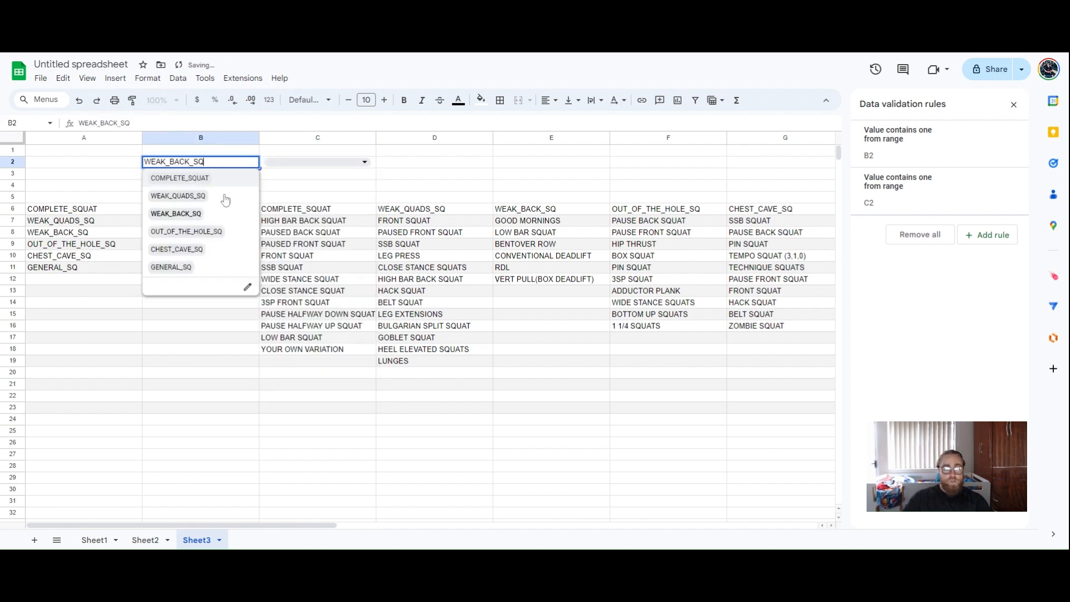
{"action": "left_click", "coordinate": [173, 267]}
{"action": "left_click", "coordinate": [312, 162]}
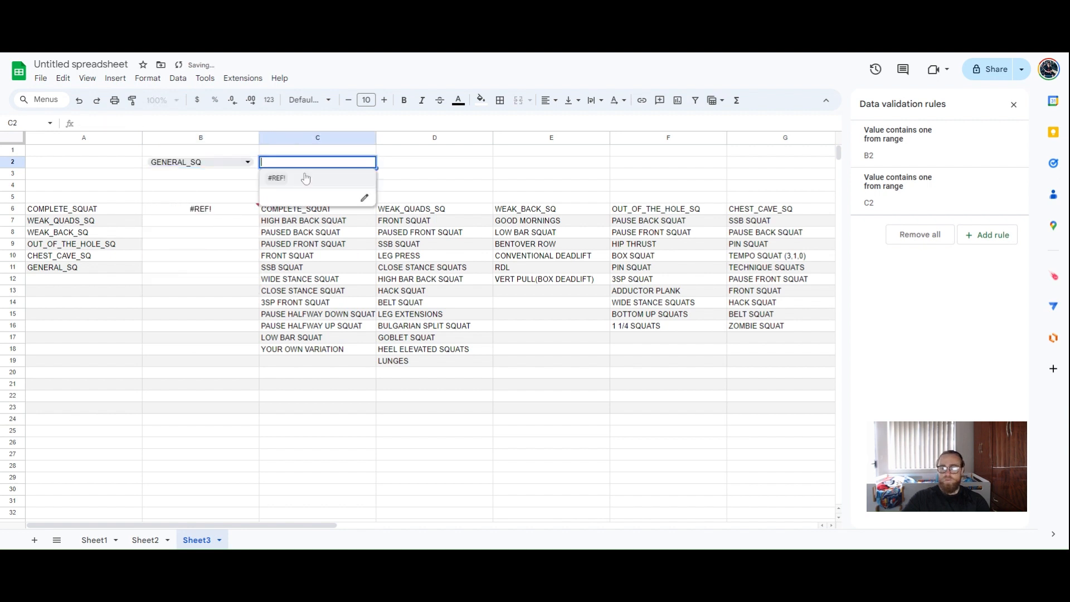
Step: Set the B2 dropdown to CHEST_CAVE_SQ and choose TEMPO SQUAT (3,1,0) in the C2 dropdown
{"action": "left_click", "coordinate": [221, 165]}
{"action": "left_click", "coordinate": [212, 249]}
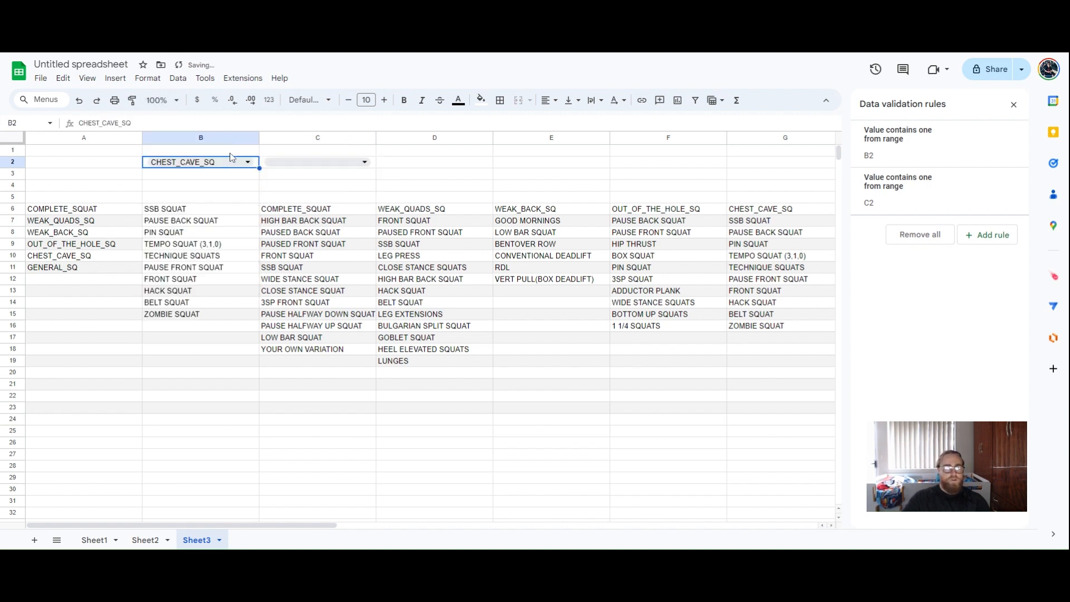
{"action": "left_click", "coordinate": [301, 162]}
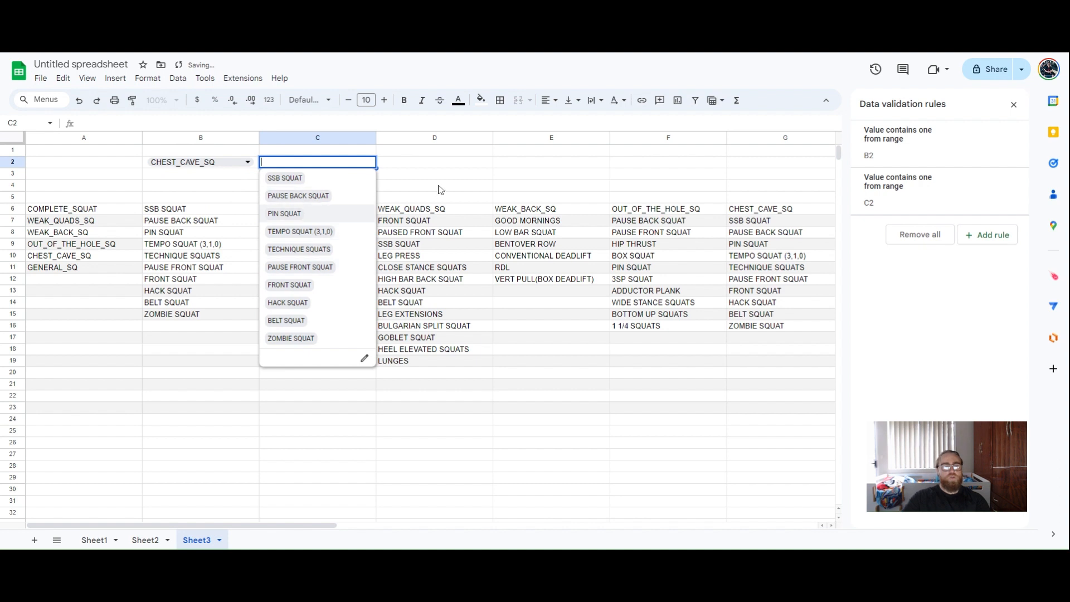
{"action": "left_click", "coordinate": [440, 190]}
{"action": "left_click", "coordinate": [295, 163]}
{"action": "left_click", "coordinate": [295, 162]}
{"action": "left_click", "coordinate": [297, 231]}
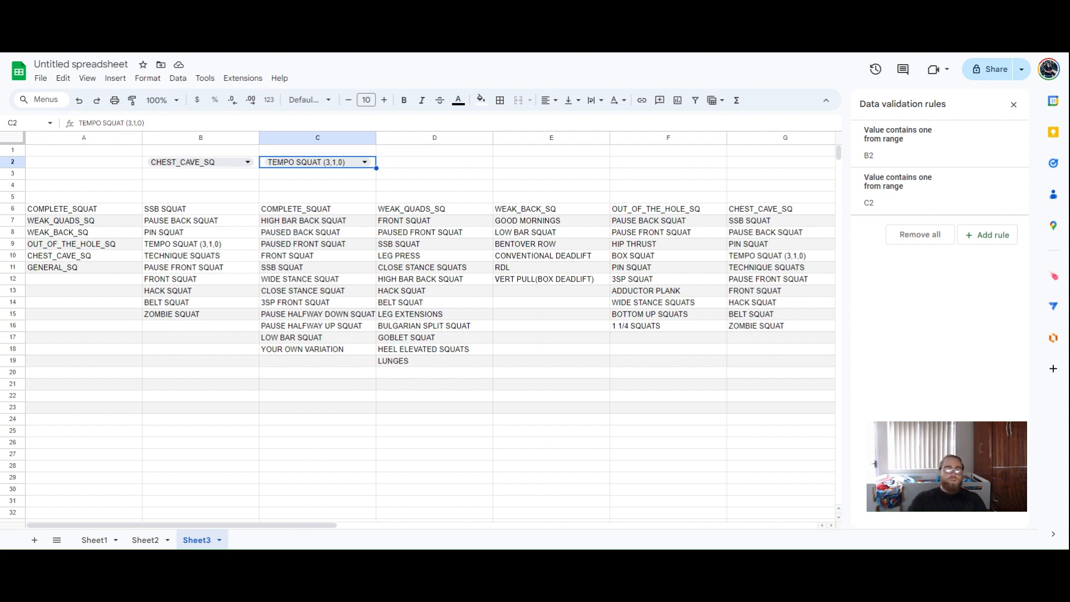
Step: Review the INDIRECT formula in B6 and the category header in C6
{"action": "left_click", "coordinate": [196, 212]}
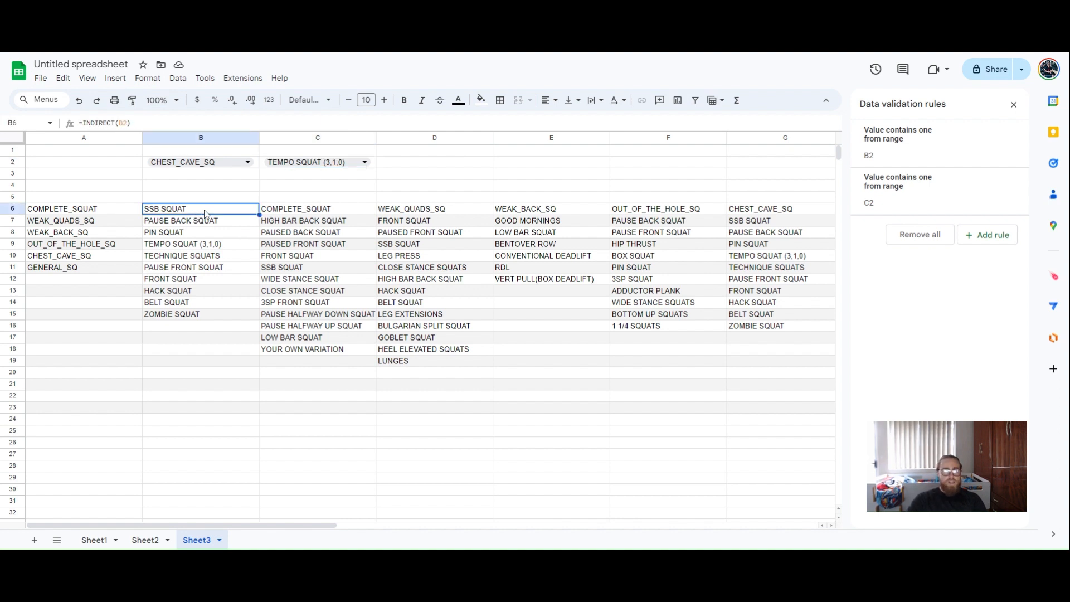
{"action": "left_click", "coordinate": [267, 216]}
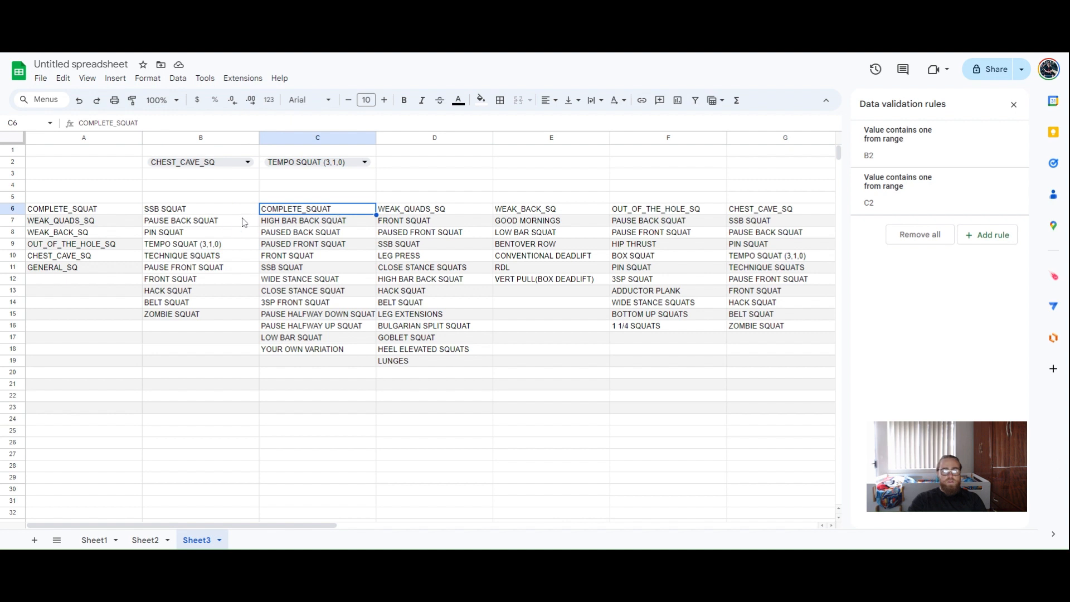